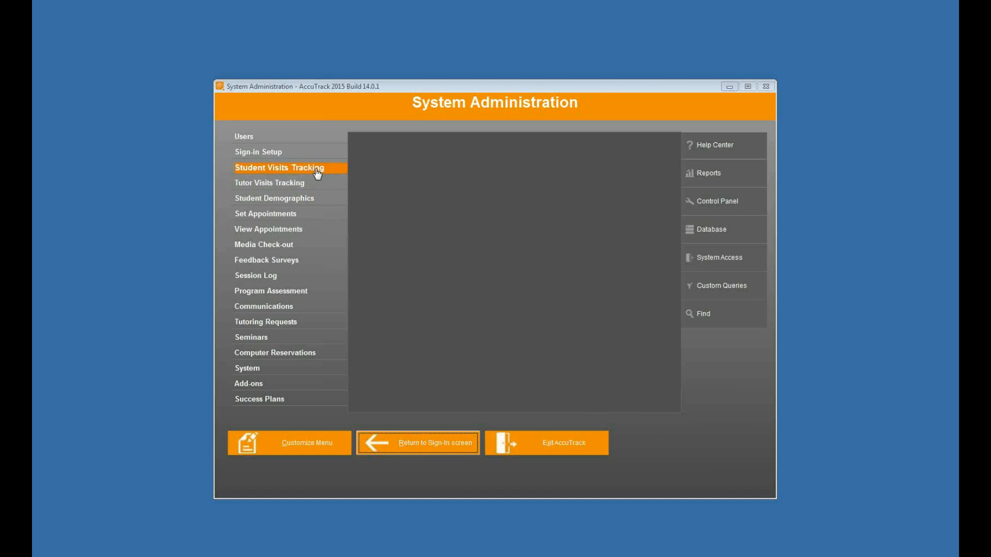
# Toggle the Media Checkouts button option in the welcome screen options of the sign-in setup, then save and close it.
pyautogui.click(308, 155)
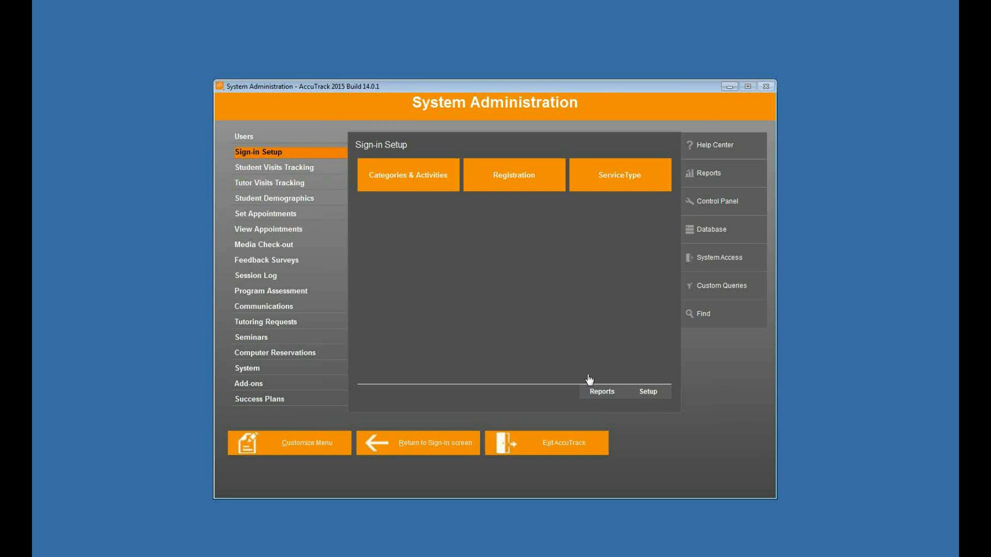
pyautogui.click(648, 393)
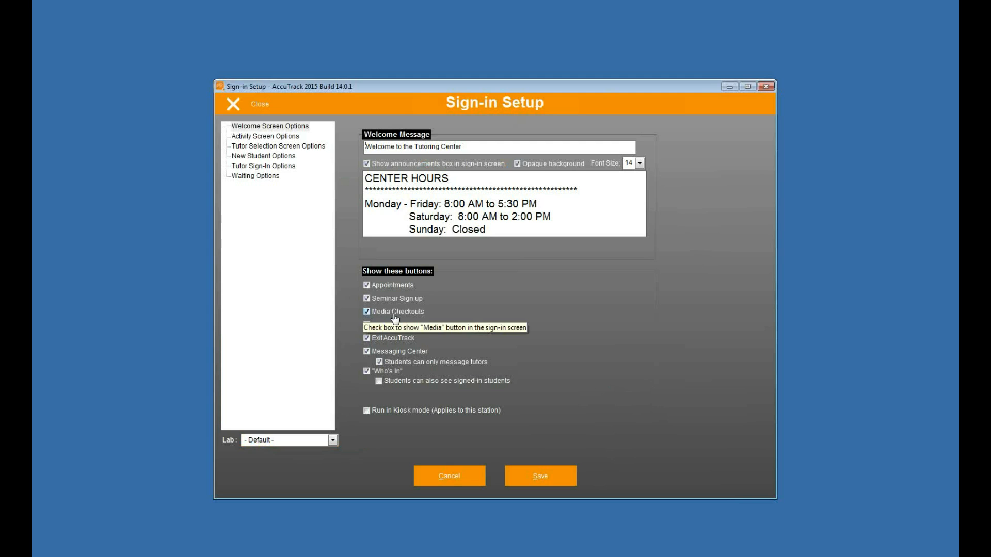
pyautogui.click(396, 317)
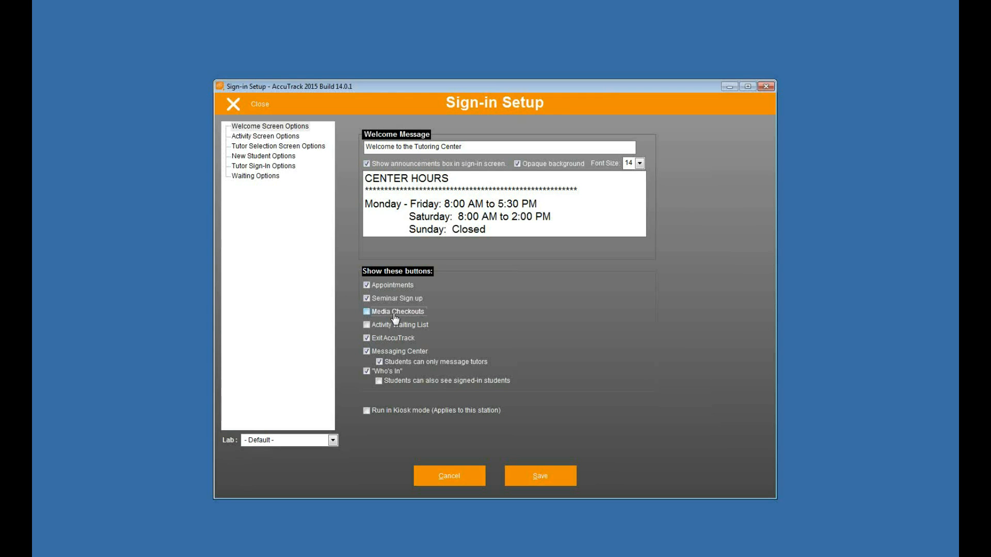
pyautogui.click(559, 485)
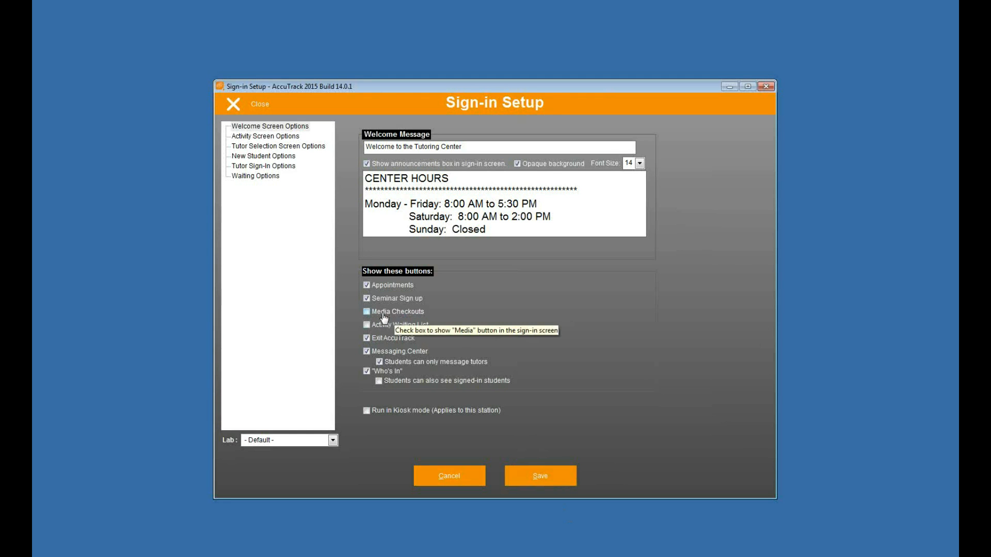
pyautogui.click(260, 111)
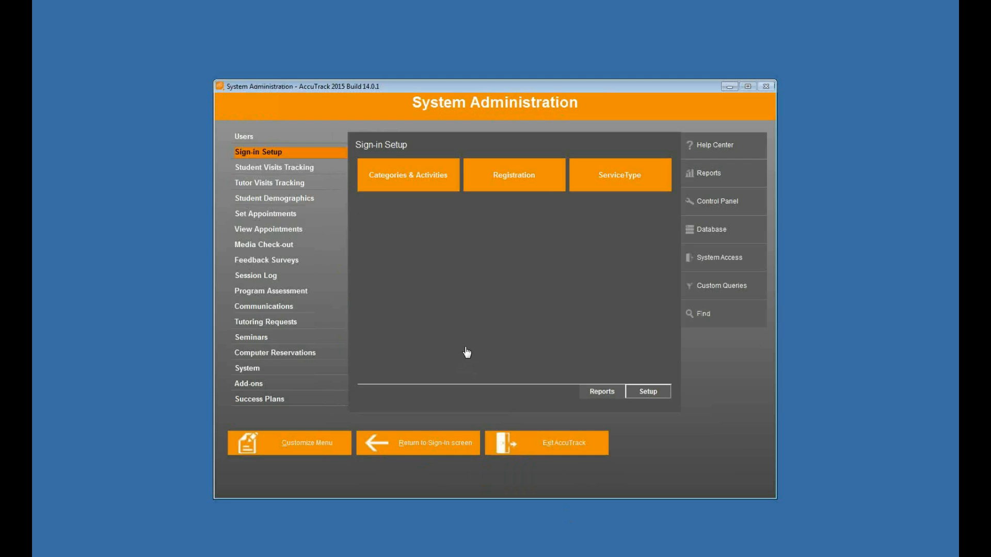
# Browse the items in the media stock list and review the return rules in the media check-out setup.
pyautogui.click(303, 249)
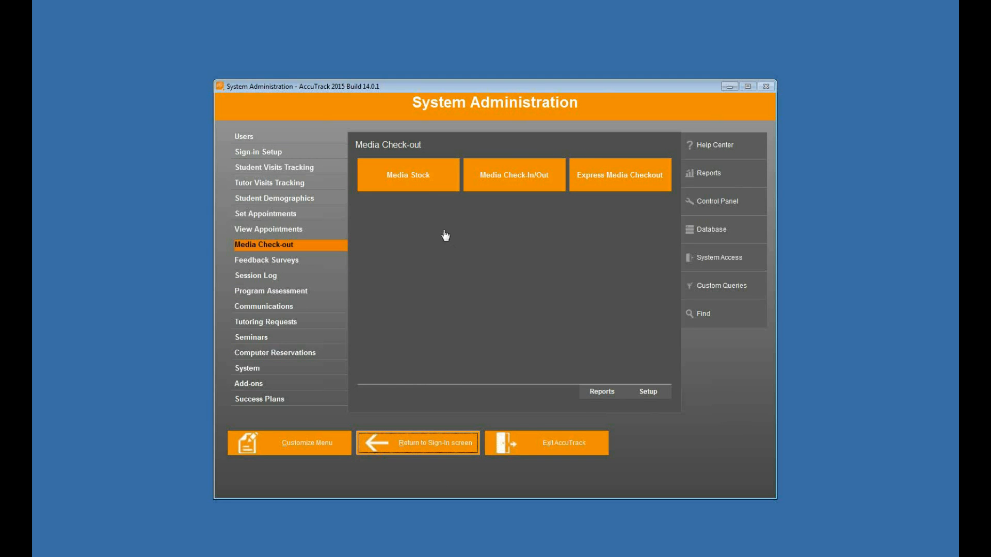
pyautogui.click(423, 178)
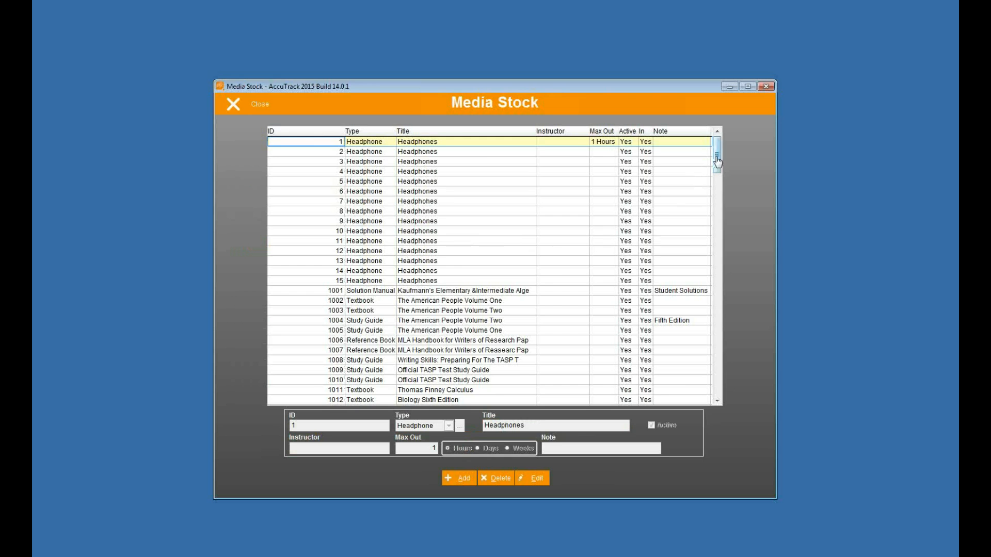
pyautogui.moveTo(715, 164); pyautogui.dragTo(697, 232)
pyautogui.scroll(20, 432, 230)
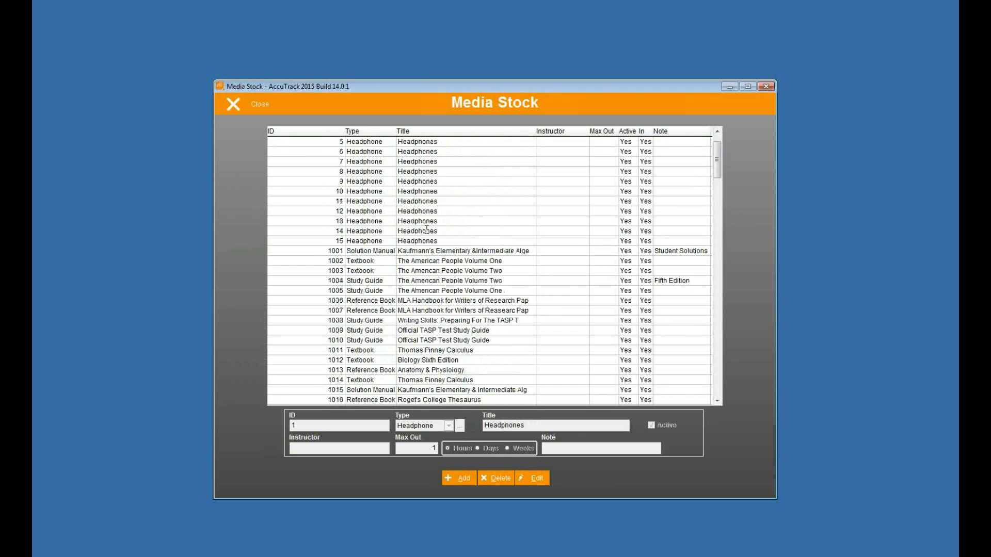
pyautogui.click(382, 151)
pyautogui.moveTo(717, 157); pyautogui.dragTo(716, 152)
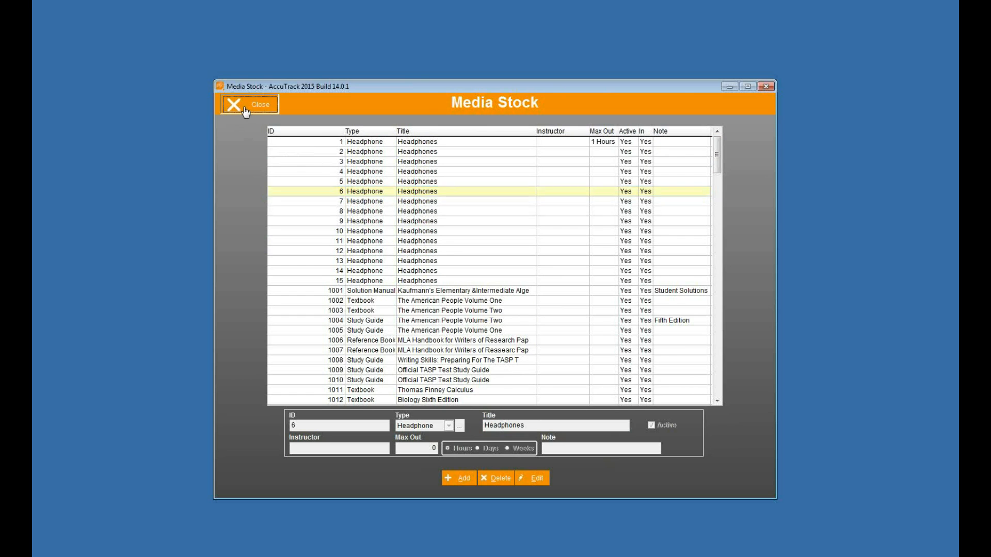
pyautogui.click(245, 113)
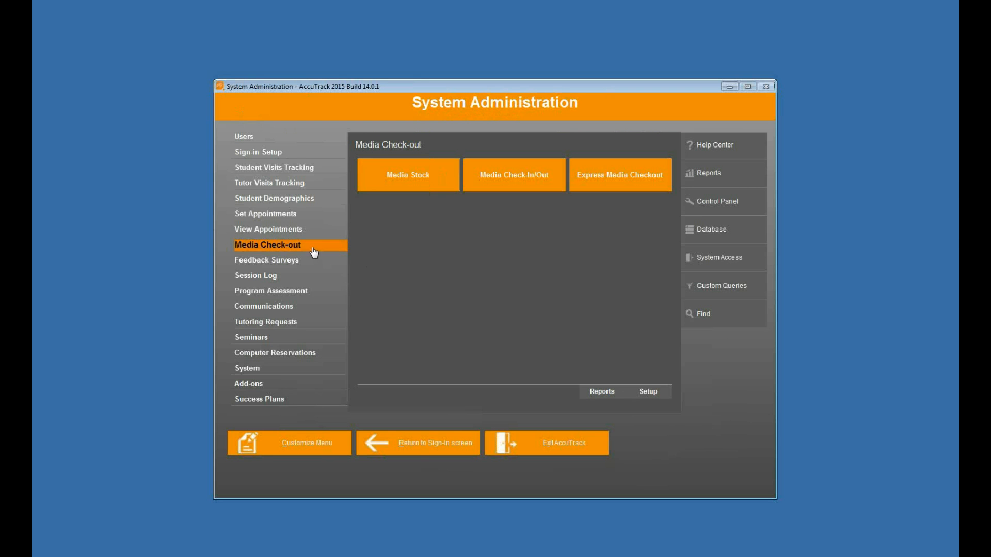
pyautogui.click(651, 396)
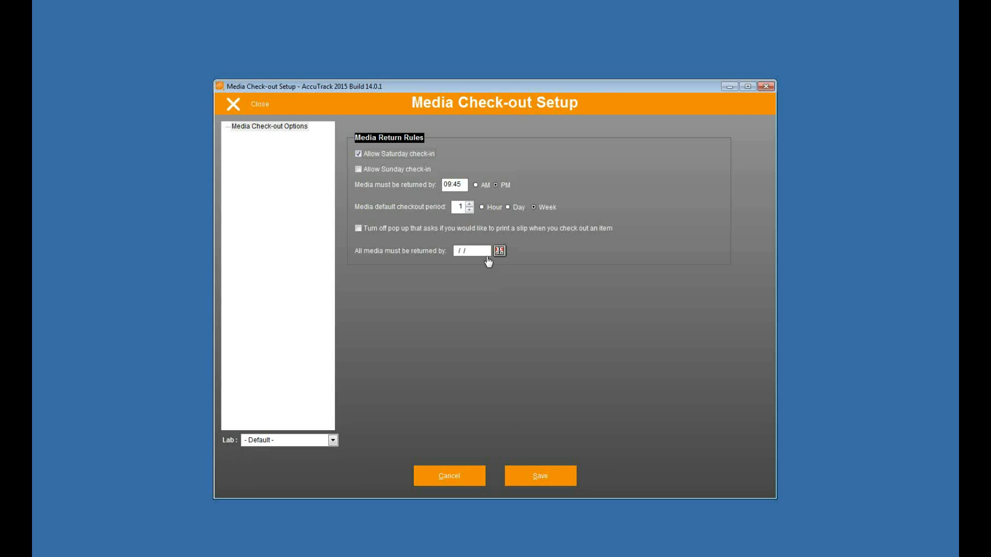
pyautogui.click(254, 104)
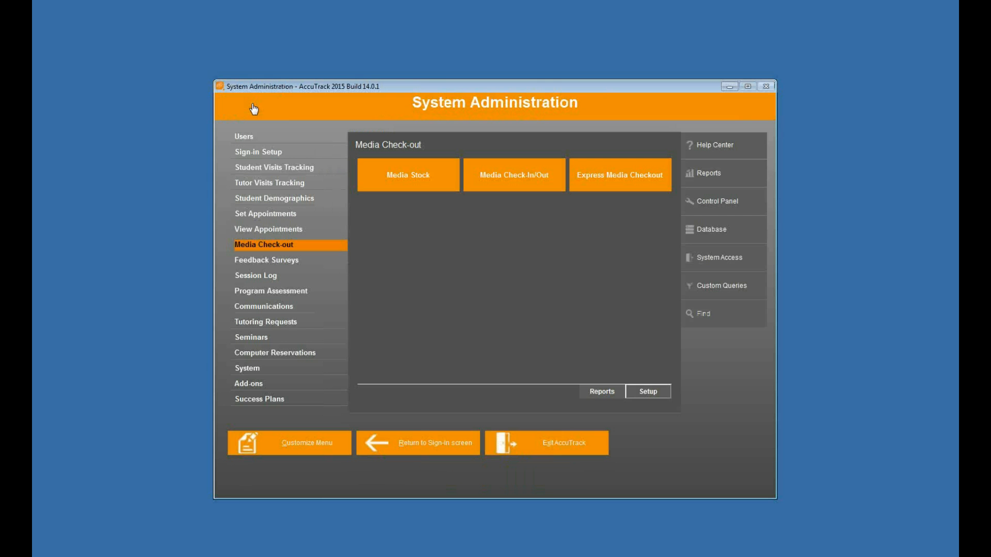
# Examine the headphone records in the media stock, including their maximum checkout periods.
pyautogui.click(398, 173)
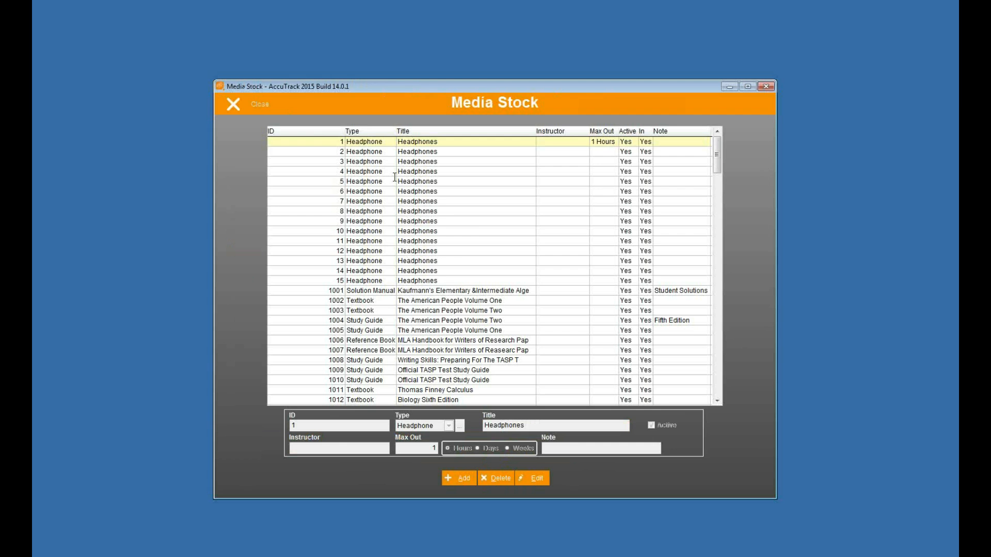
pyautogui.click(370, 154)
pyautogui.press('Down')
pyautogui.click(461, 170)
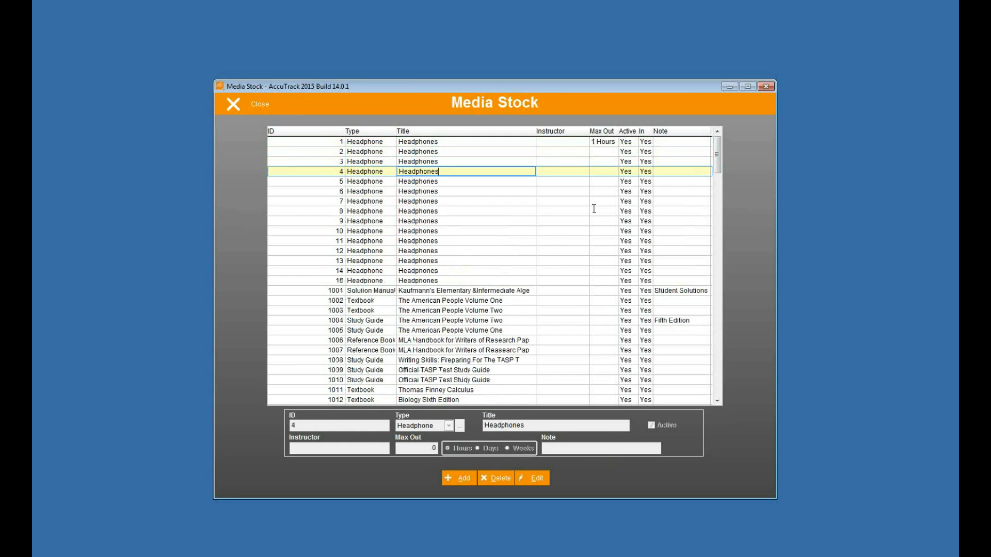
pyautogui.click(607, 143)
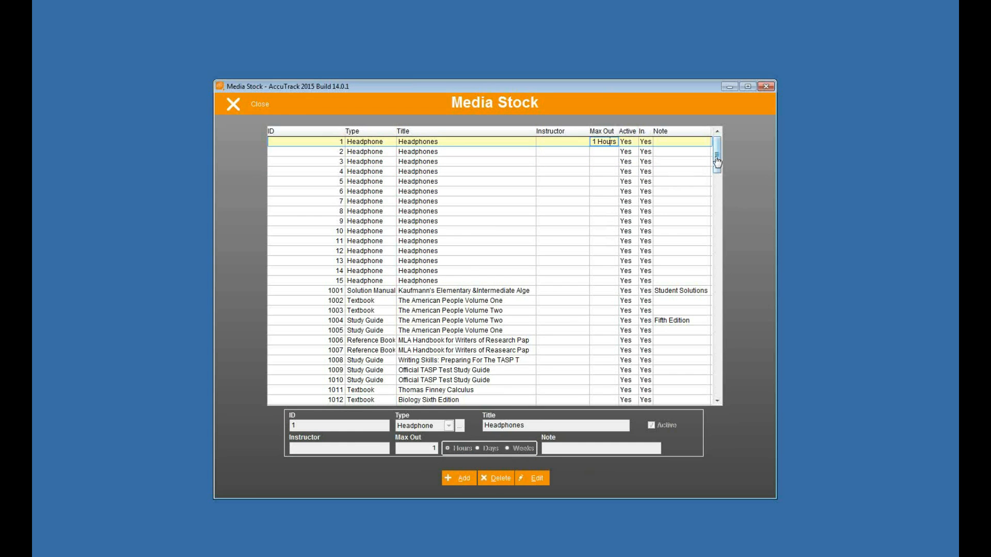
pyautogui.click(360, 200)
pyautogui.moveTo(717, 163); pyautogui.dragTo(717, 366)
# Start a new media stock item and add a Notebooks media type with a default checkout period of 3 days.
pyautogui.click(454, 479)
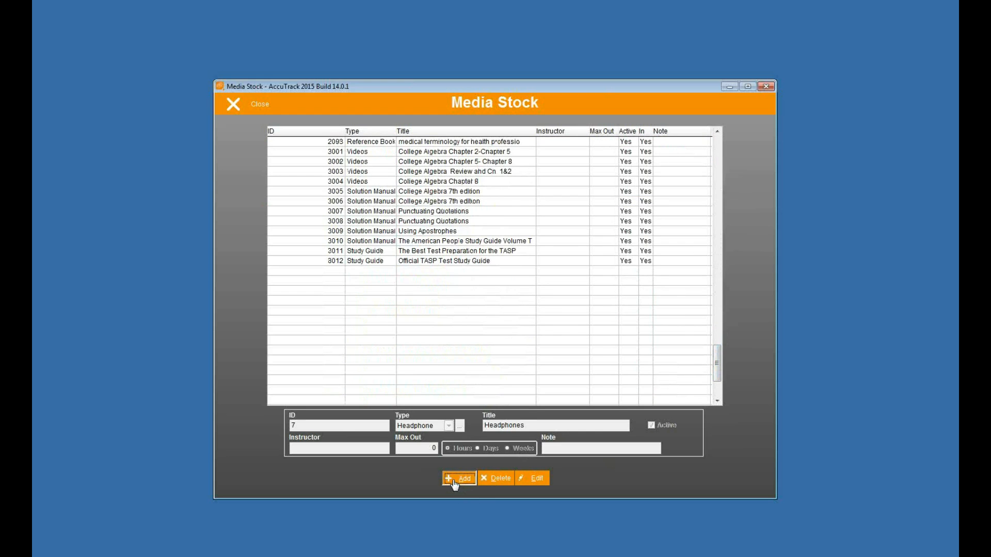
pyautogui.click(459, 428)
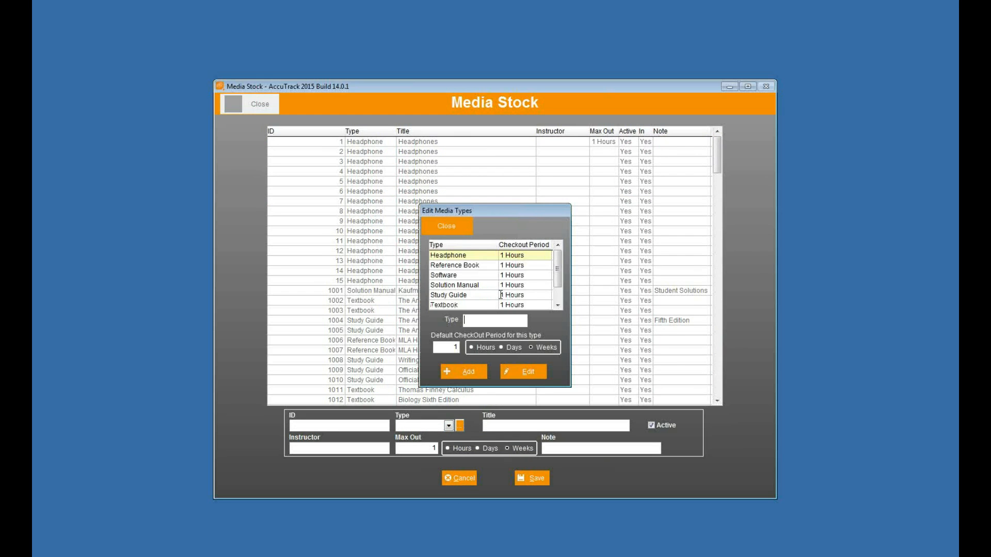
pyautogui.moveTo(557, 269); pyautogui.dragTo(558, 288)
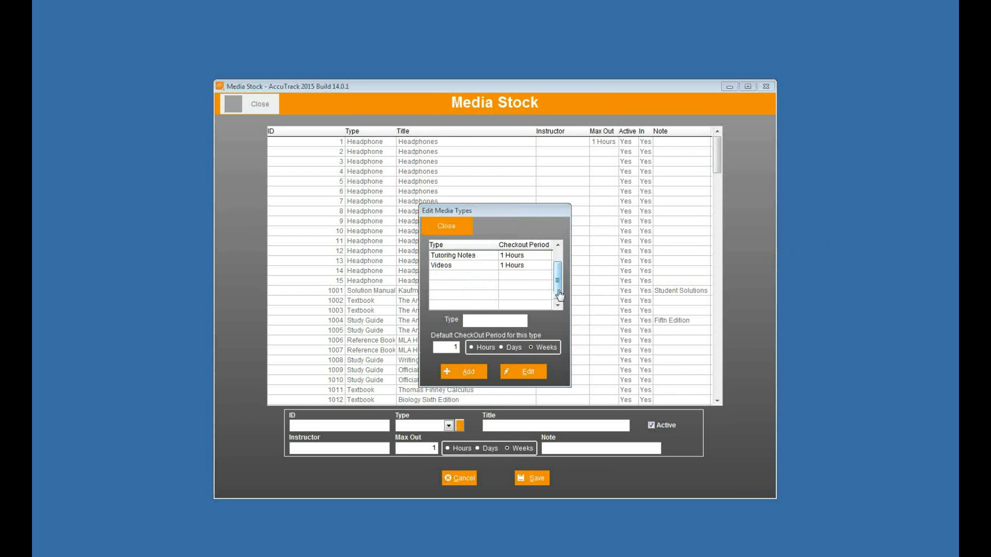
pyautogui.moveTo(557, 292); pyautogui.dragTo(560, 245)
pyautogui.click(461, 372)
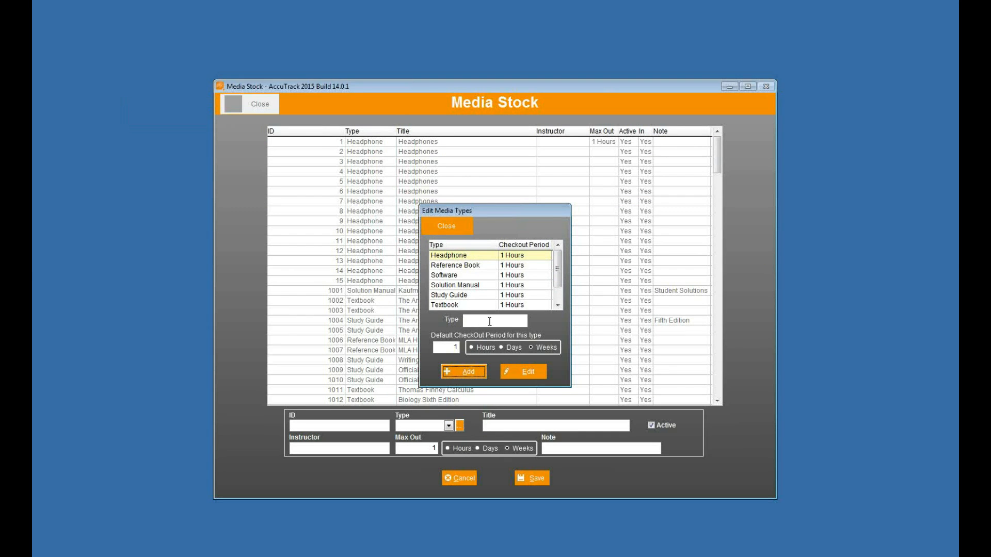
pyautogui.click(471, 320)
pyautogui.write('Notebooks')
pyautogui.click(500, 348)
pyautogui.moveTo(445, 350); pyautogui.dragTo(471, 348)
pyautogui.write('3')
pyautogui.click(466, 372)
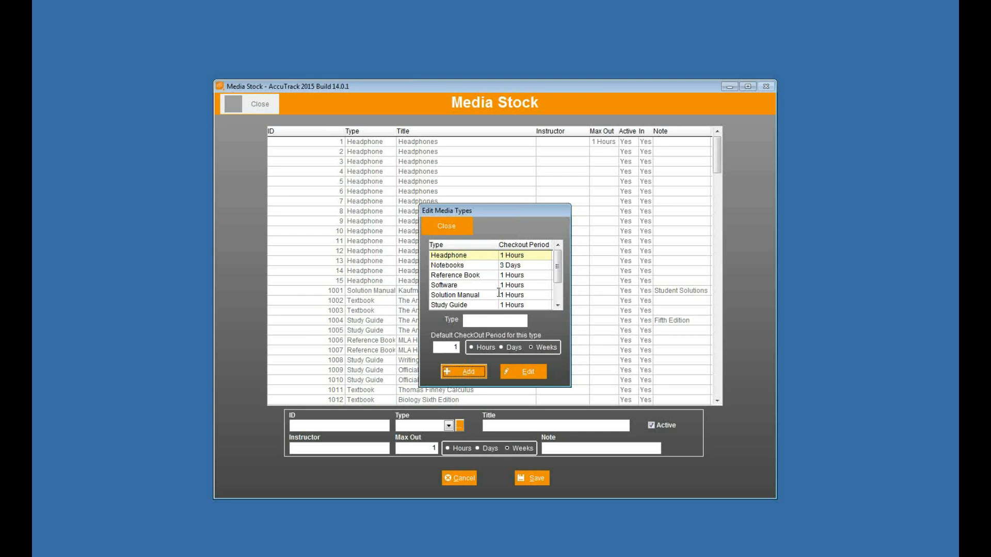
pyautogui.click(454, 227)
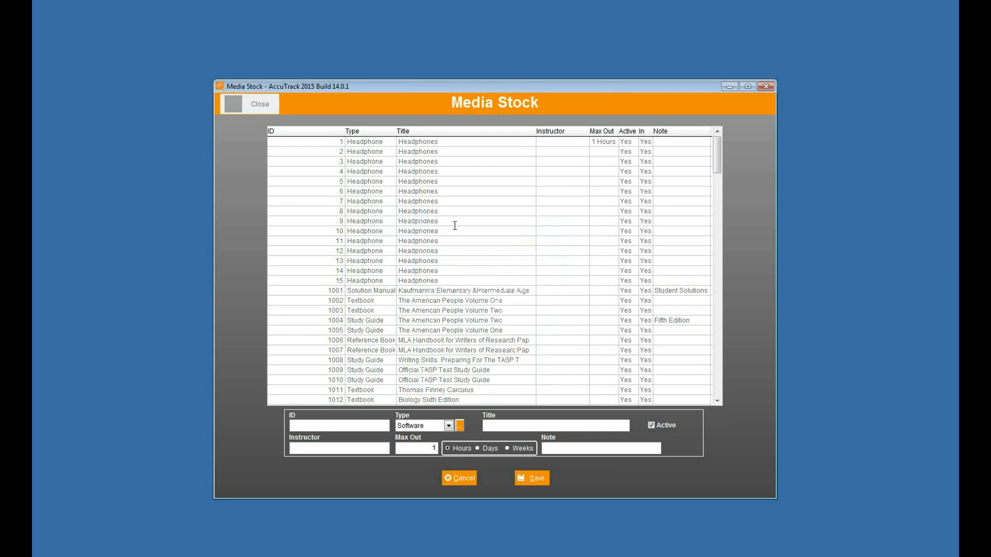
# Give the new media item the ID 11132, the type Notebooks and the title Apple iPod.
pyautogui.click(349, 428)
pyautogui.click(449, 426)
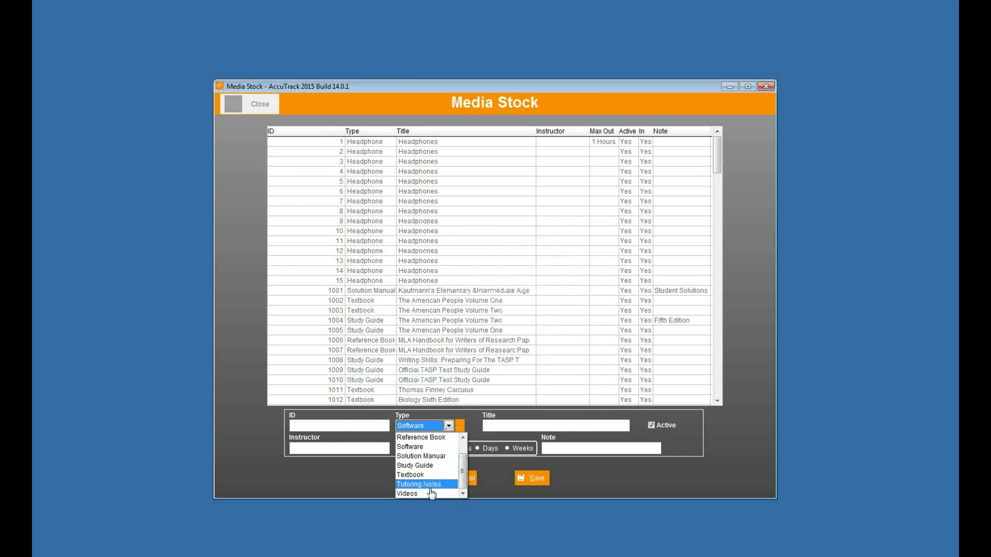
pyautogui.moveTo(464, 477); pyautogui.dragTo(464, 457)
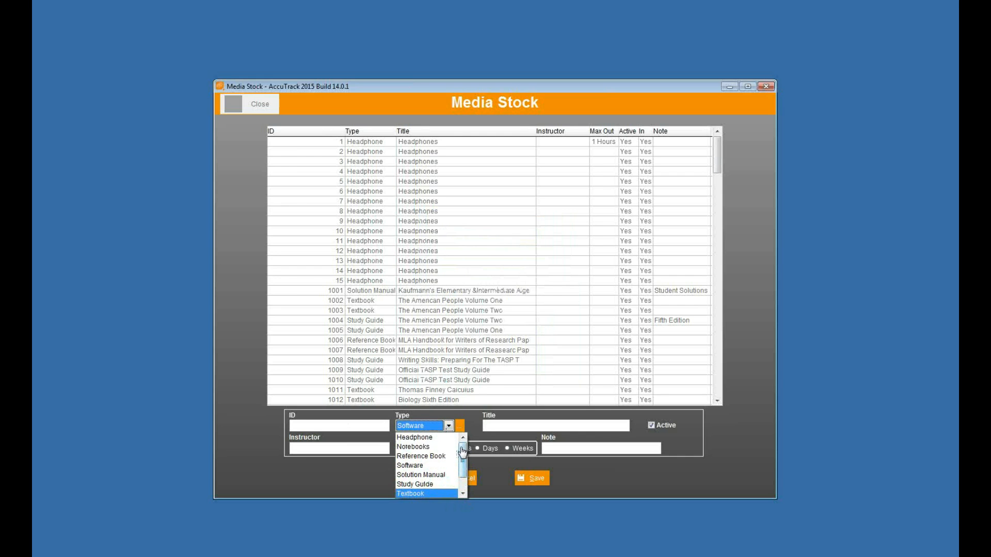
pyautogui.click(433, 447)
pyautogui.click(361, 427)
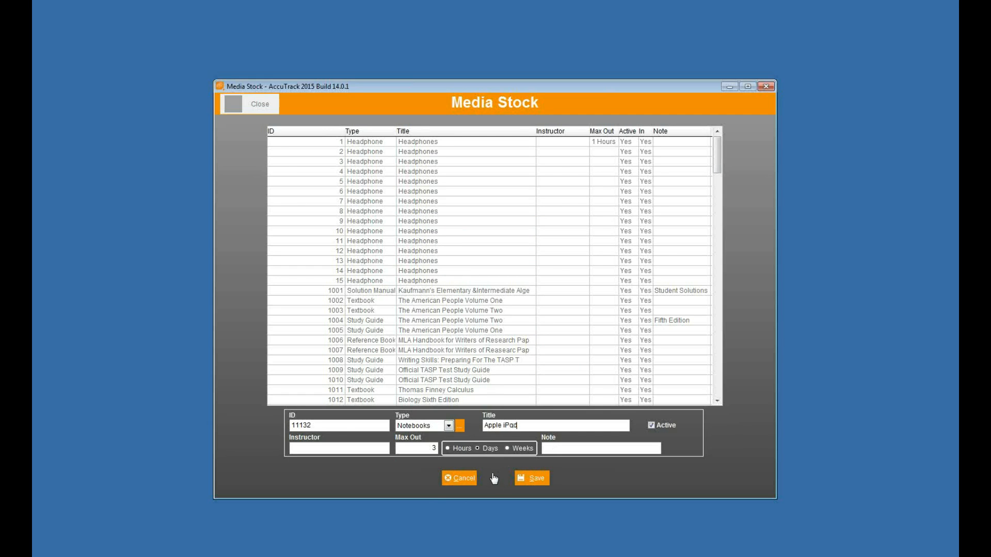
# Set the new item's maximum checkout period to 2 days, save the item and close the media stock.
pyautogui.doubleClick(431, 447)
pyautogui.doubleClick(432, 448)
pyautogui.write('2')
pyautogui.moveTo(424, 447); pyautogui.dragTo(492, 453)
pyautogui.press('BackSpace')
pyautogui.write('2')
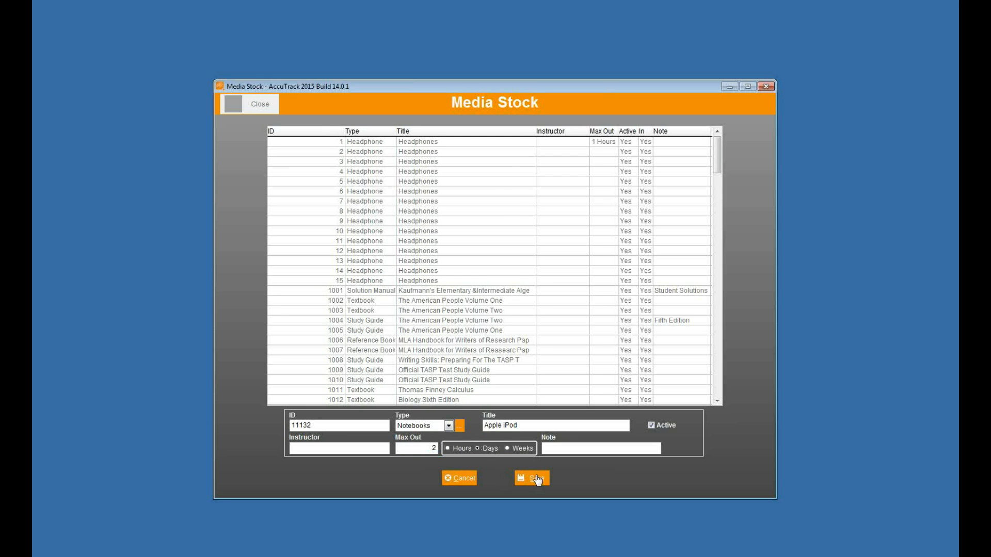
pyautogui.click(535, 479)
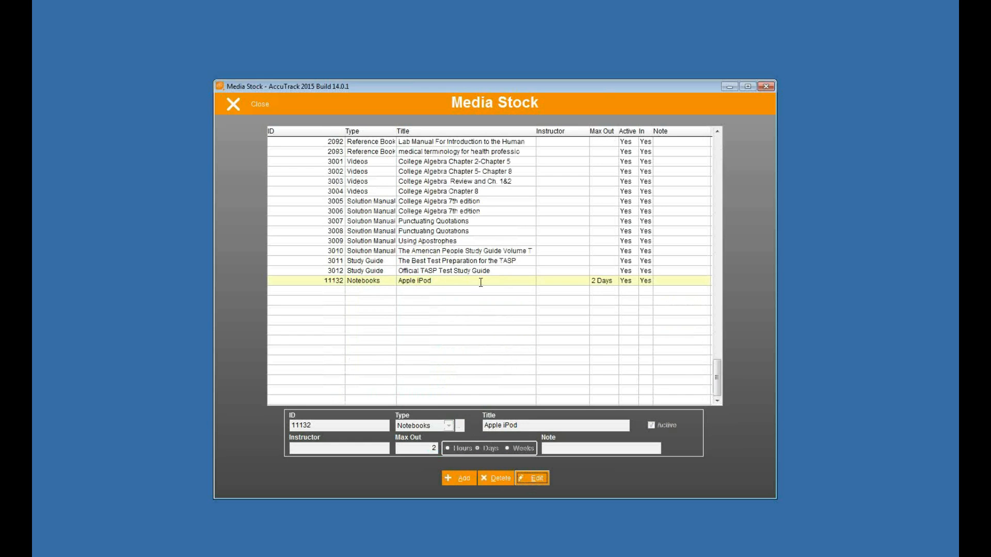
pyautogui.click(249, 107)
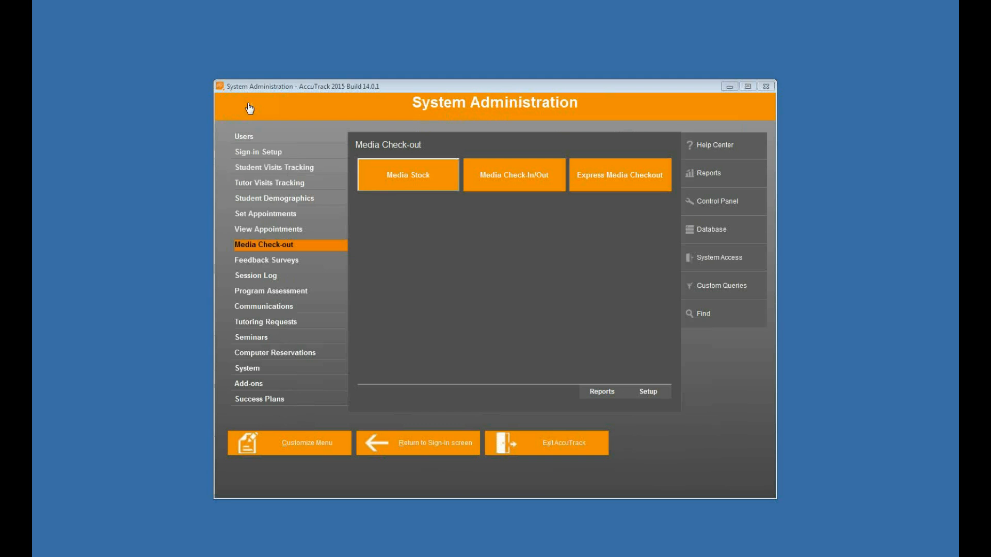
# Open the text file import wizard and choose Media1.csv from the imports folder as the file to import.
pyautogui.click(707, 233)
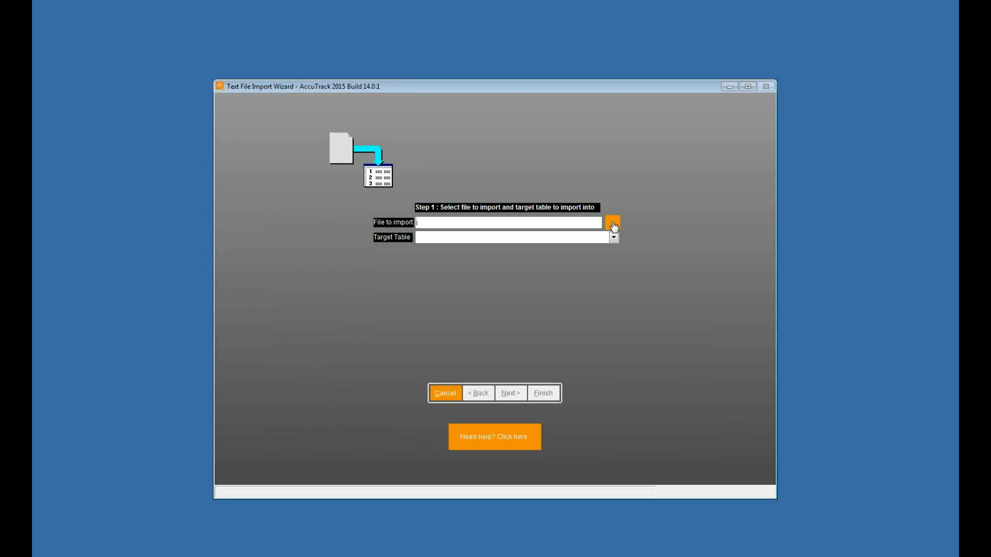
pyautogui.click(613, 224)
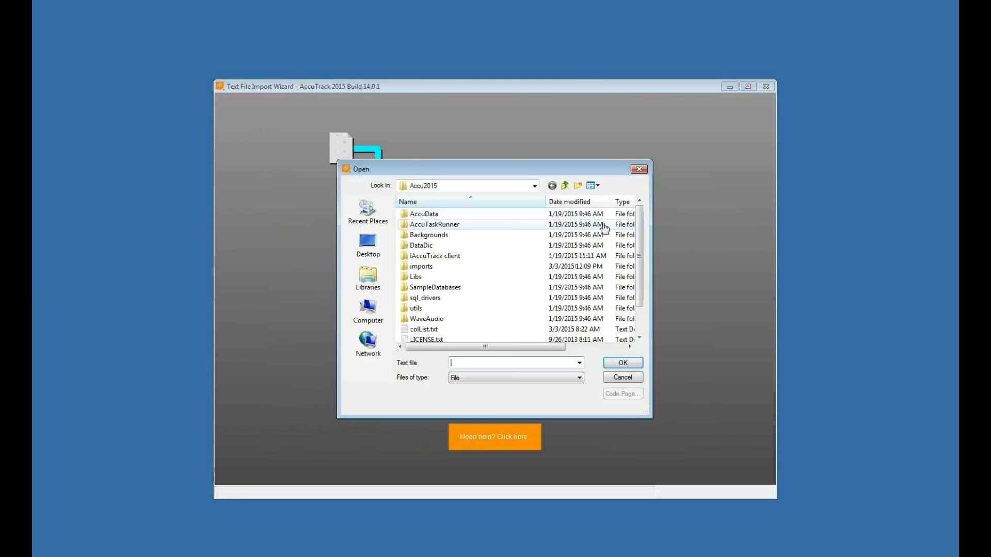
pyautogui.doubleClick(441, 268)
pyautogui.click(517, 381)
pyautogui.click(502, 392)
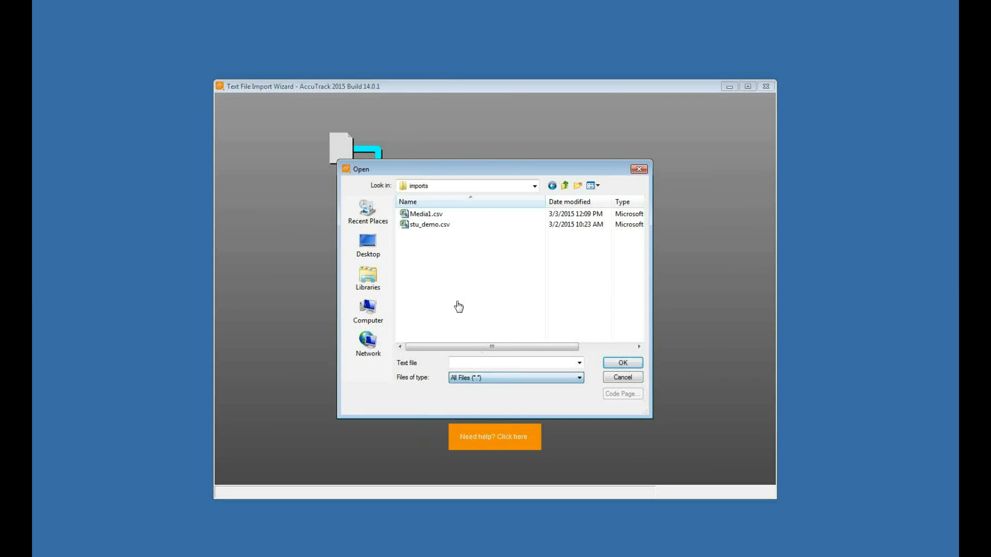
pyautogui.click(413, 214)
pyautogui.click(622, 363)
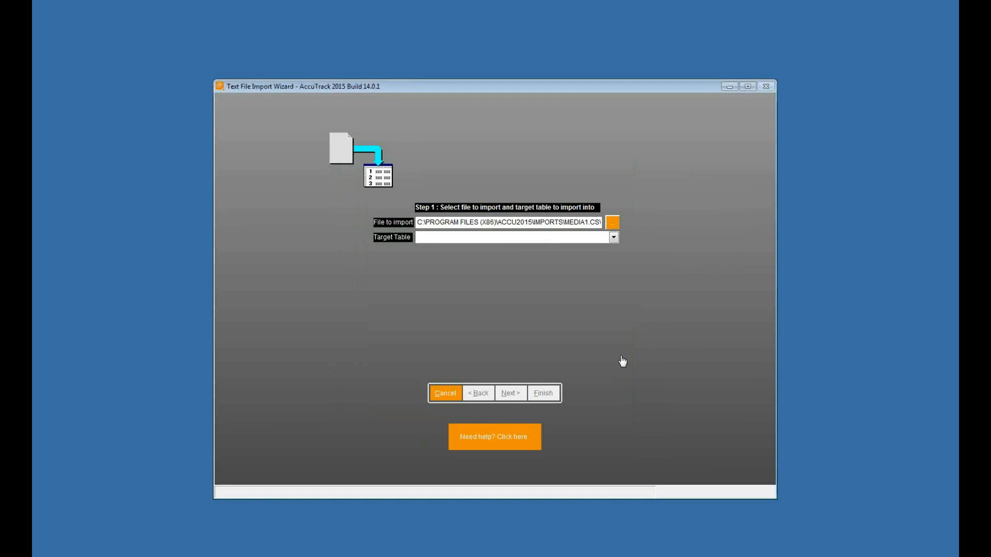
# Select the target table for the media import and accept the delimited file type with comma as field delimiter.
pyautogui.click(495, 239)
pyautogui.click(493, 286)
pyautogui.click(520, 395)
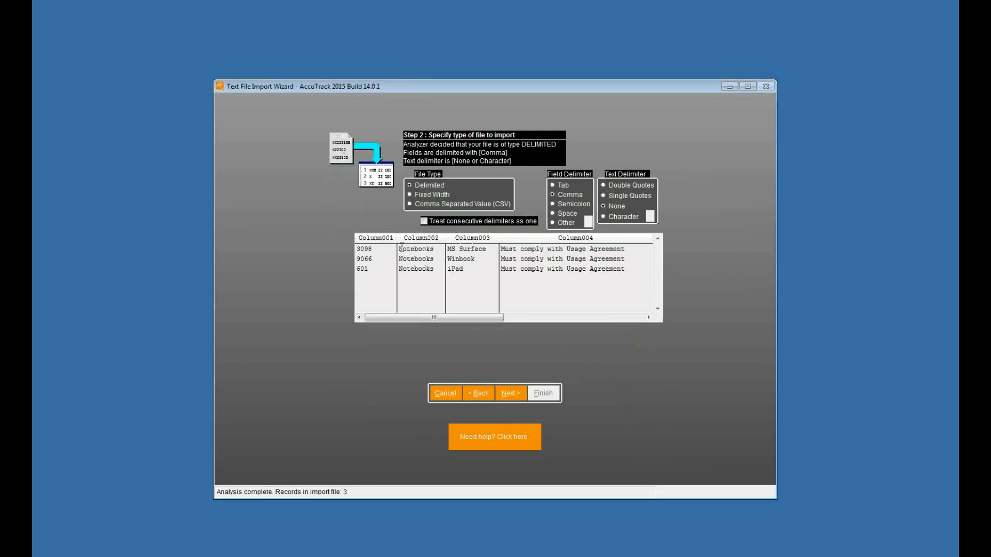
pyautogui.click(513, 393)
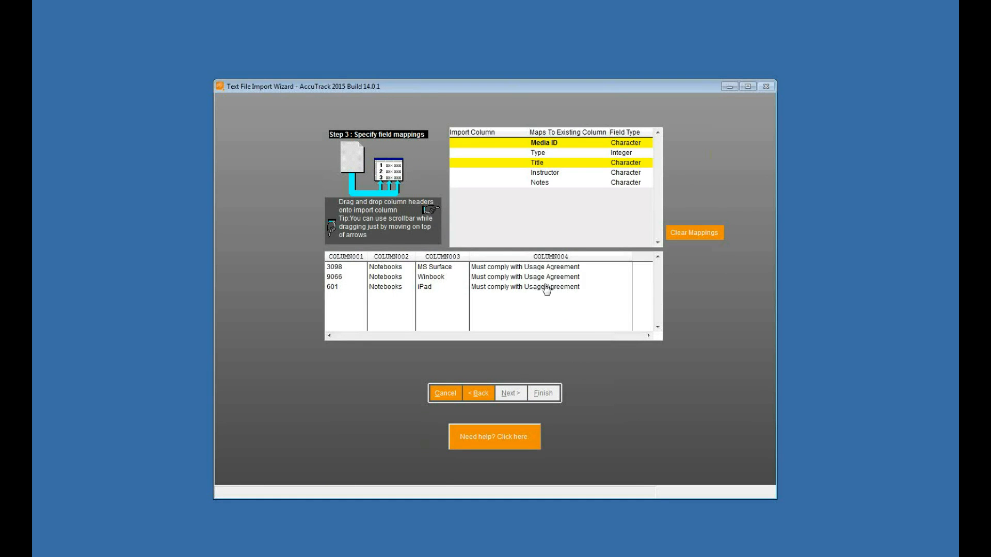
# Map COLUMN001 to Media ID, COLUMN002 to Type, COLUMN003 to Title and COLUMN004 to Notes, and continue to record selection.
pyautogui.moveTo(345, 256); pyautogui.dragTo(462, 150)
pyautogui.moveTo(384, 262); pyautogui.dragTo(463, 154)
pyautogui.moveTo(428, 260); pyautogui.dragTo(471, 164)
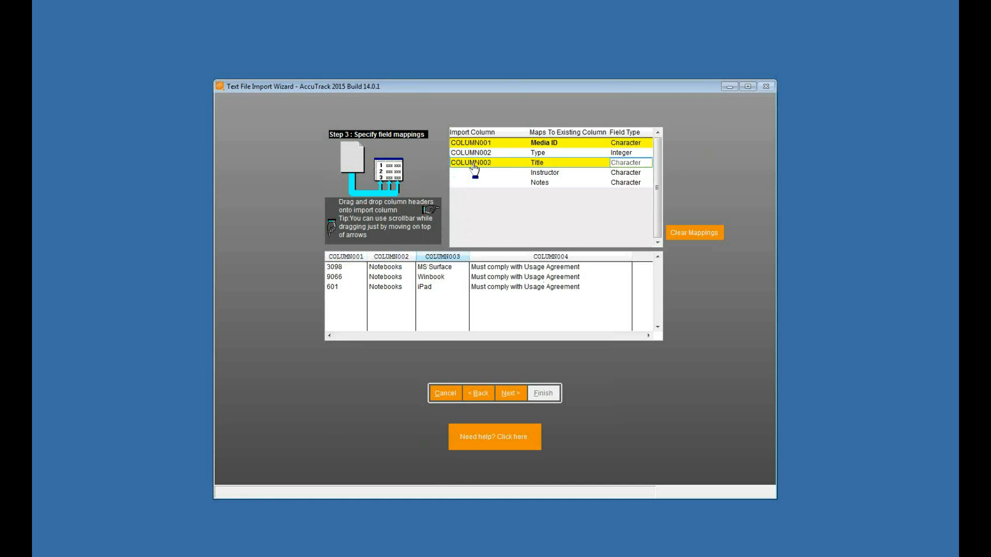
pyautogui.moveTo(524, 259); pyautogui.dragTo(475, 183)
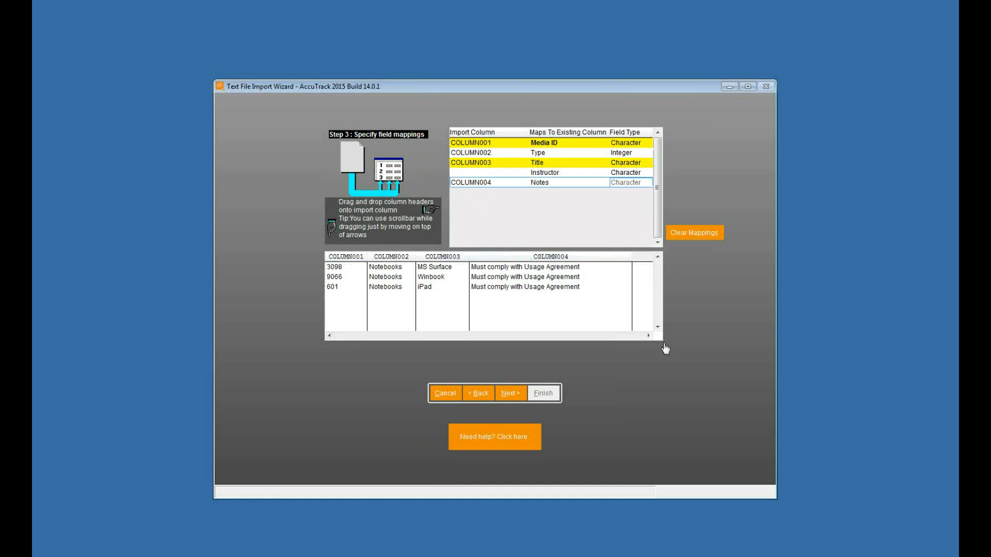
pyautogui.click(510, 396)
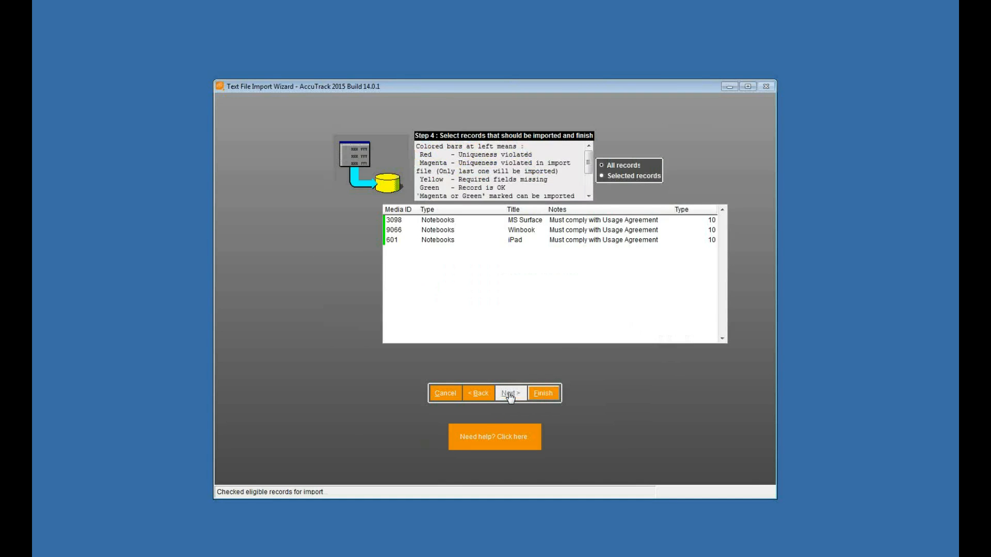
# Finish importing the selected media records and dismiss the import results.
pyautogui.click(547, 397)
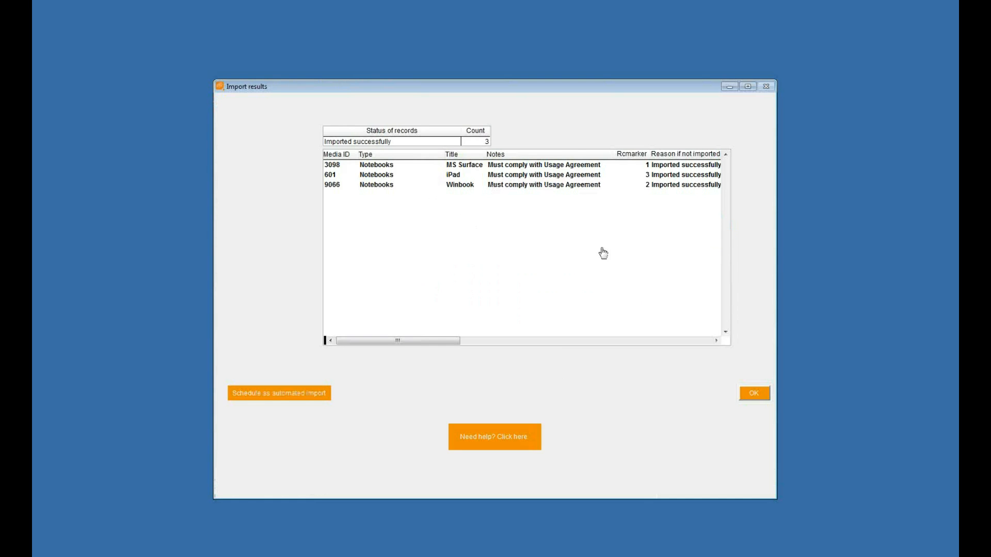
pyautogui.click(752, 398)
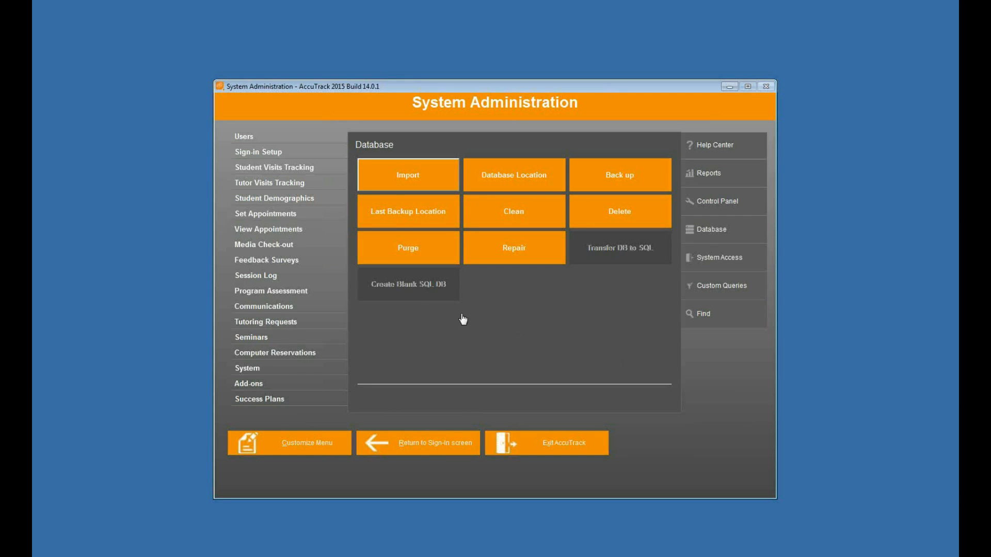
# Open the media stock, sort it by type, go through the Notebooks entries from iPad to Apple iPod, and close the list.
pyautogui.click(279, 245)
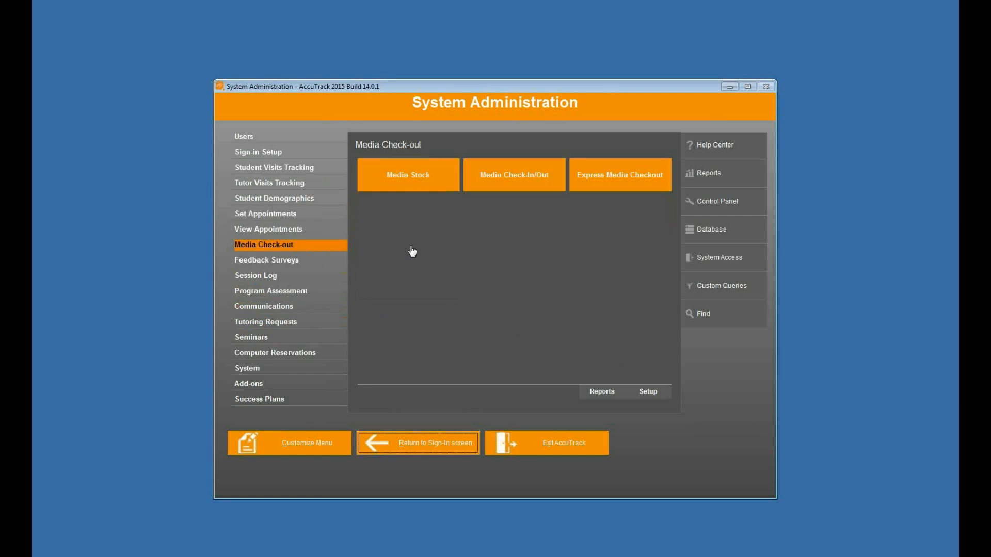
pyautogui.click(439, 182)
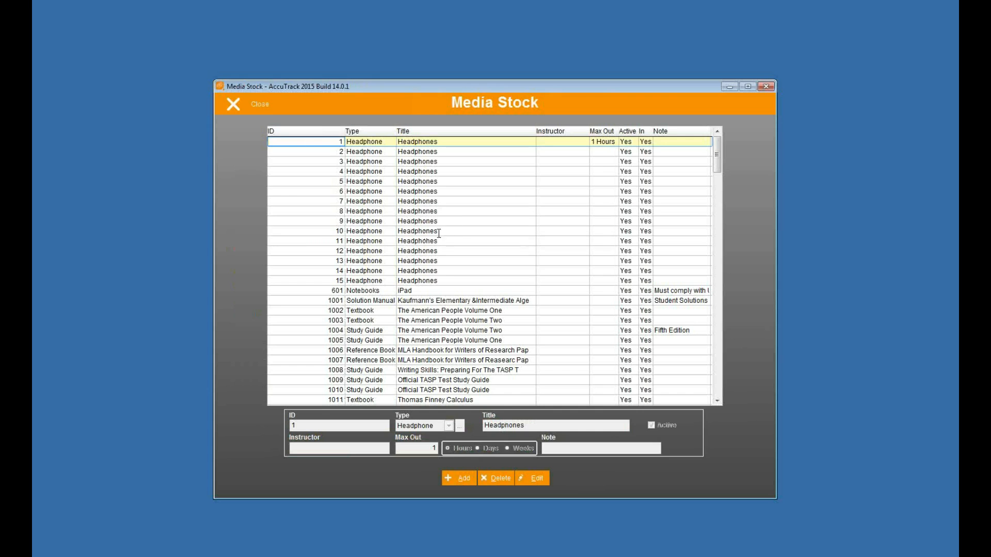
pyautogui.click(377, 133)
pyautogui.click(375, 291)
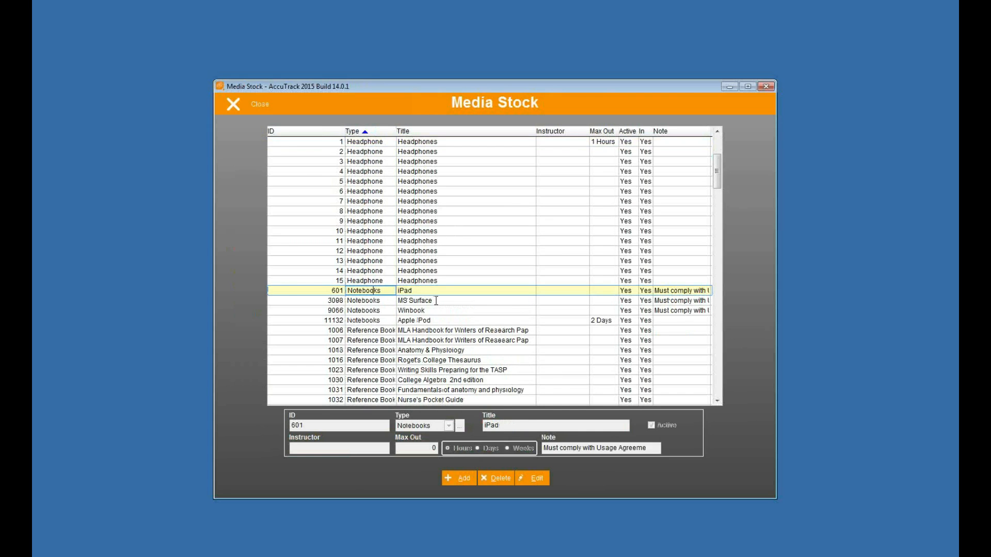
pyautogui.click(436, 301)
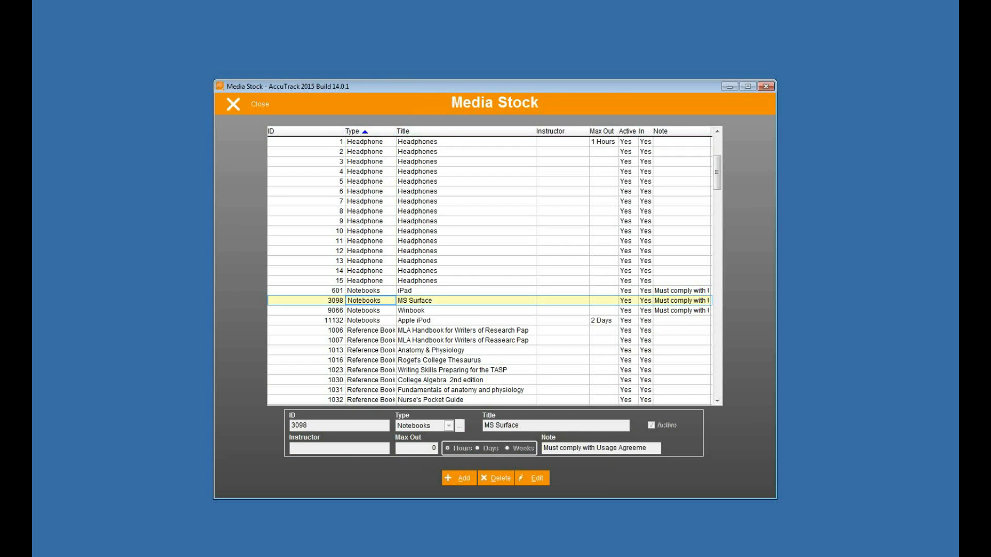
pyautogui.press('Down')
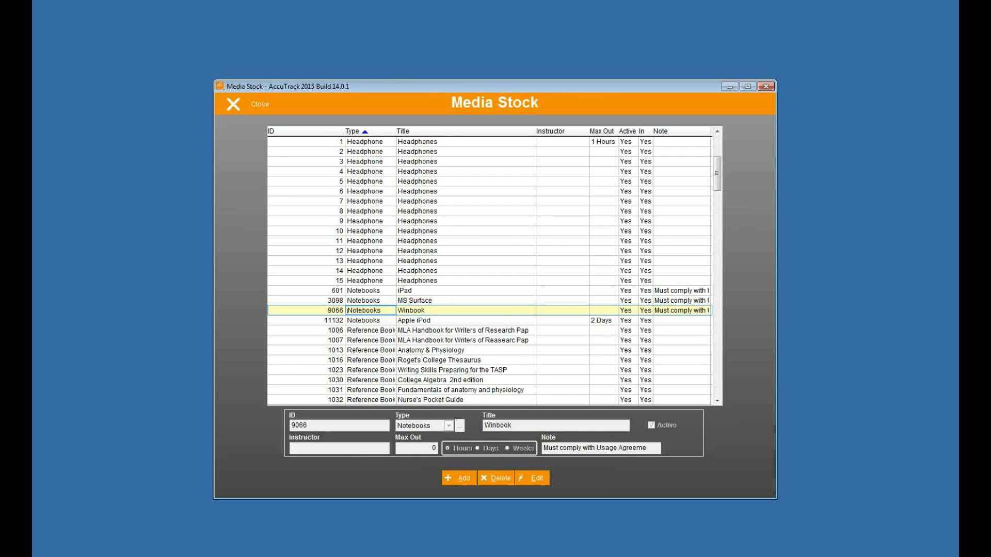
pyautogui.press('Down')
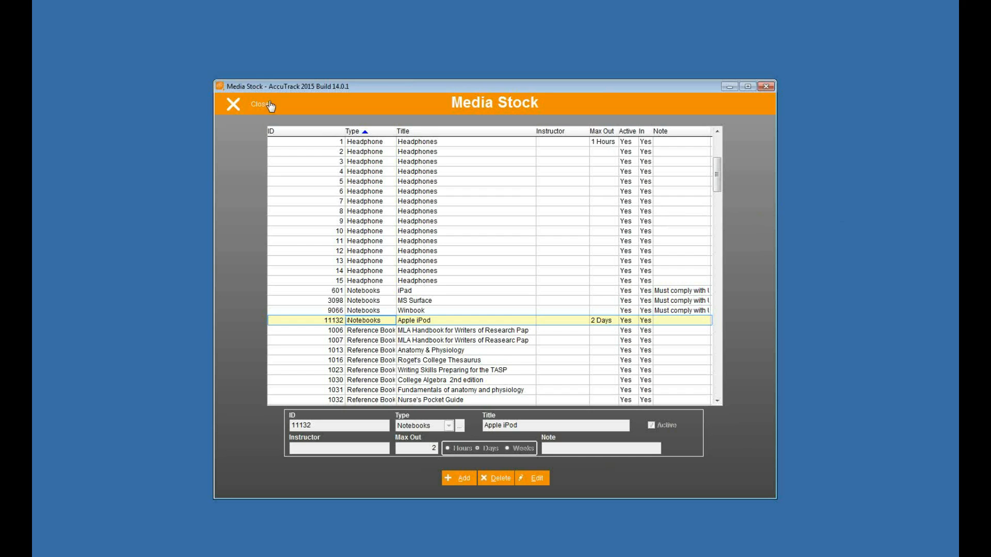
pyautogui.click(251, 110)
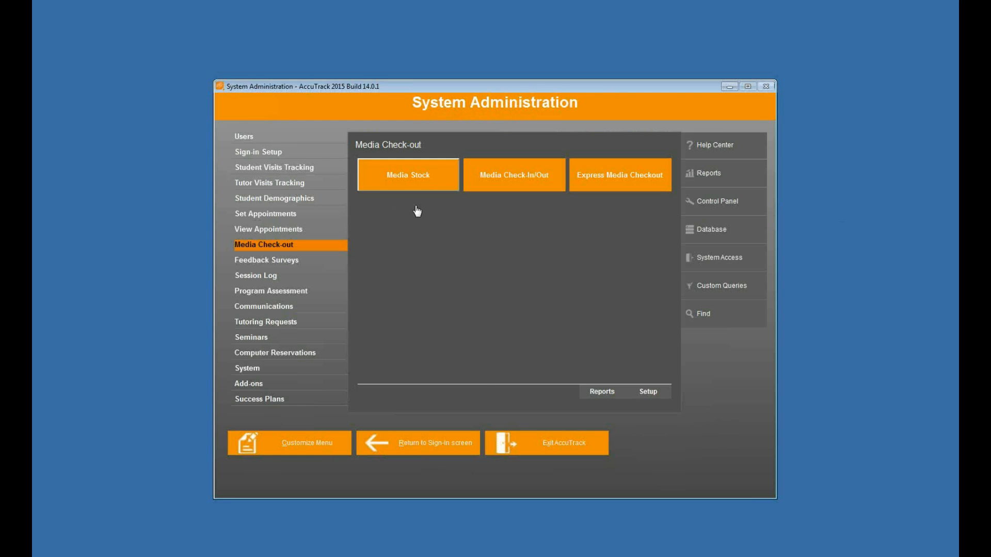
# Open Media Check-In/Out and review the available, out, late and all media lookup lists, cancelling each without selecting an item.
pyautogui.click(507, 178)
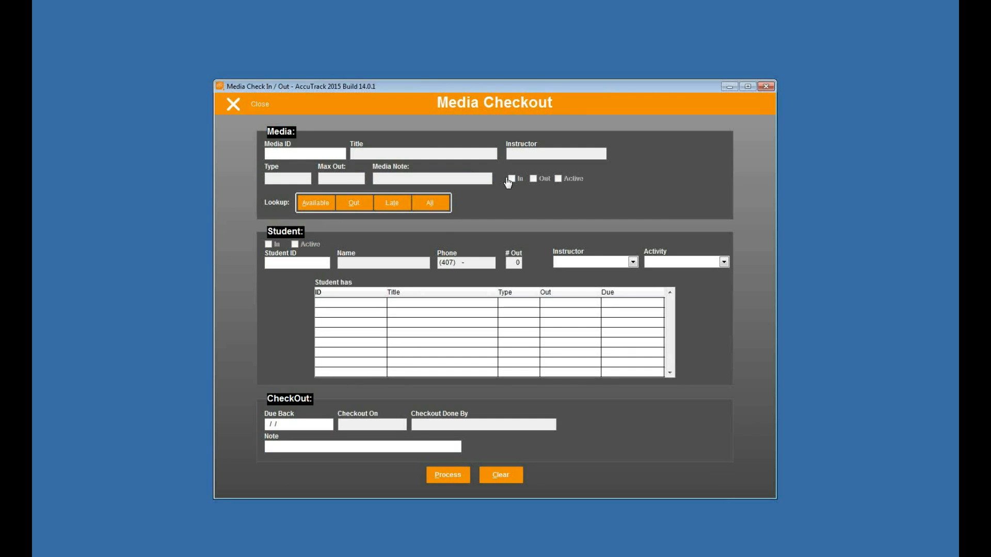
pyautogui.click(315, 202)
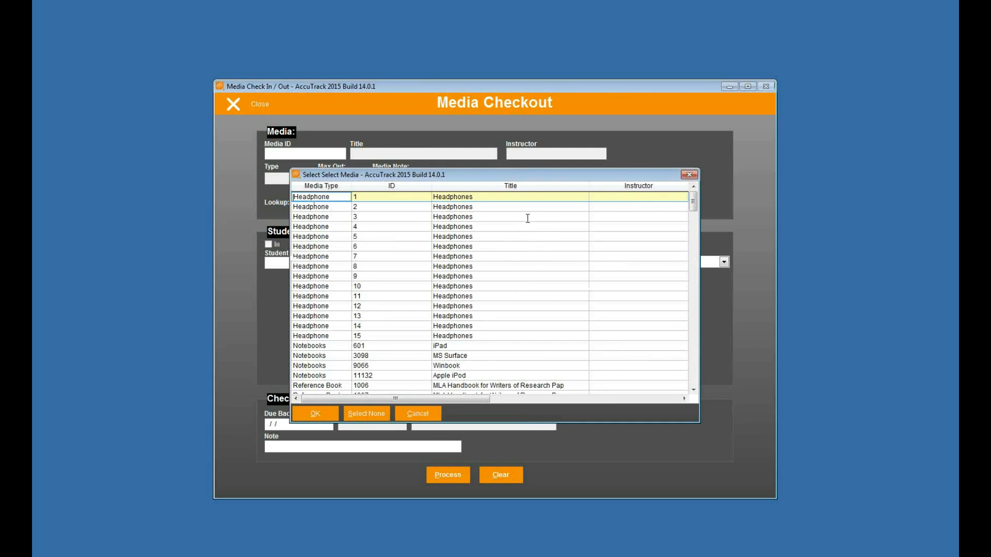
pyautogui.click(418, 414)
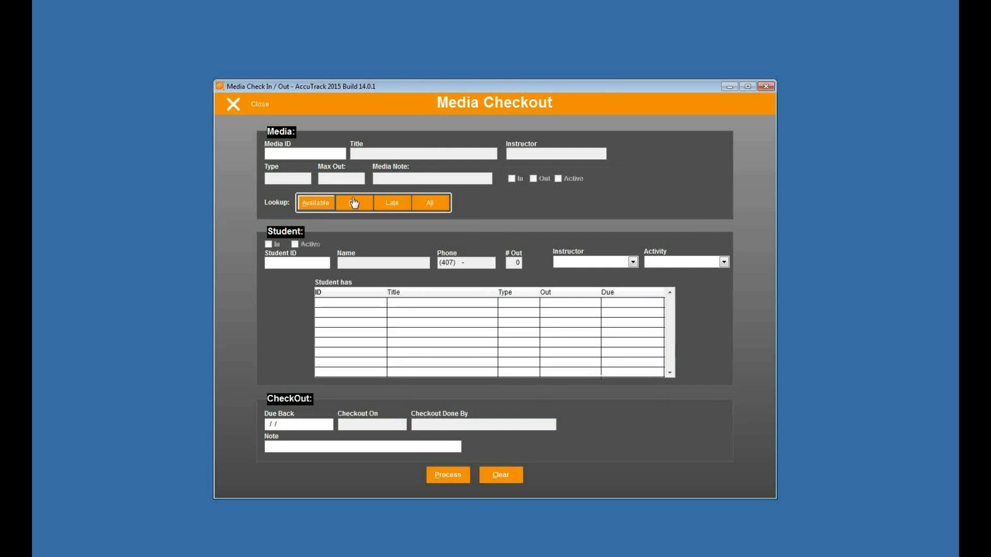
pyautogui.click(355, 202)
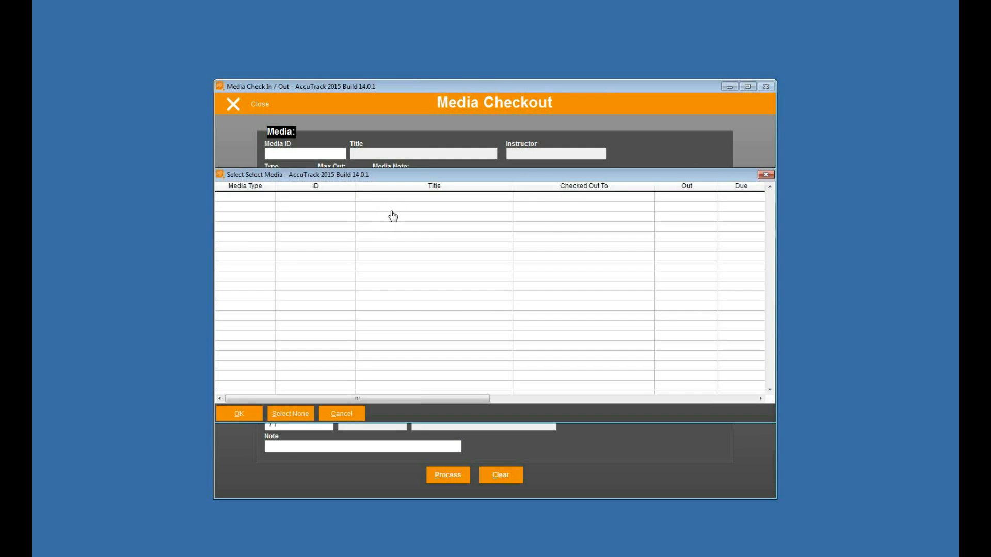
pyautogui.click(342, 413)
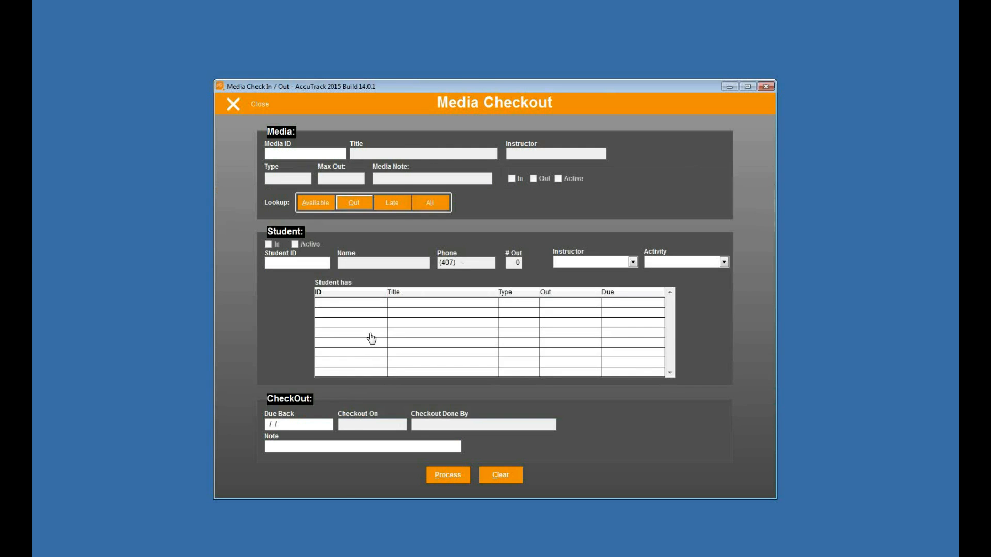
pyautogui.click(390, 204)
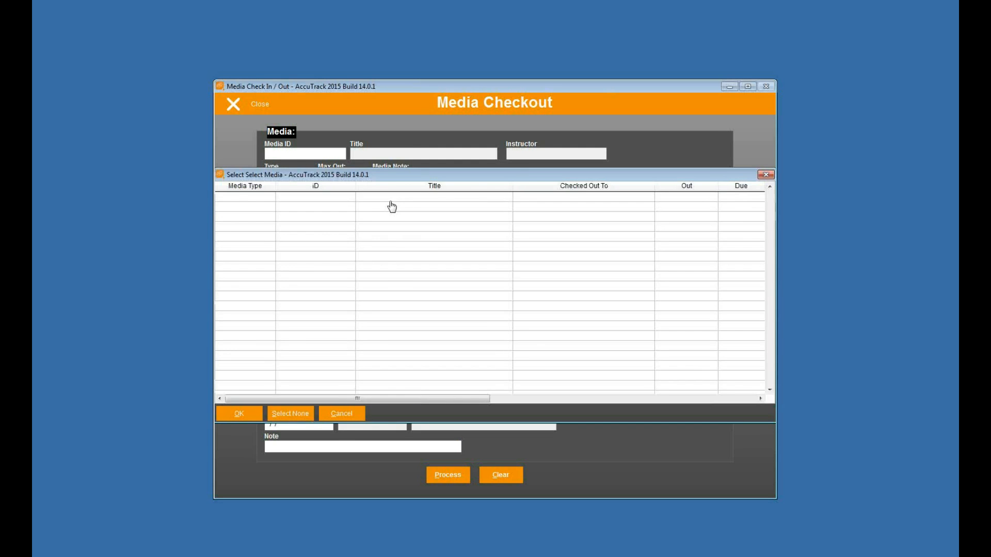
pyautogui.click(344, 413)
pyautogui.click(430, 204)
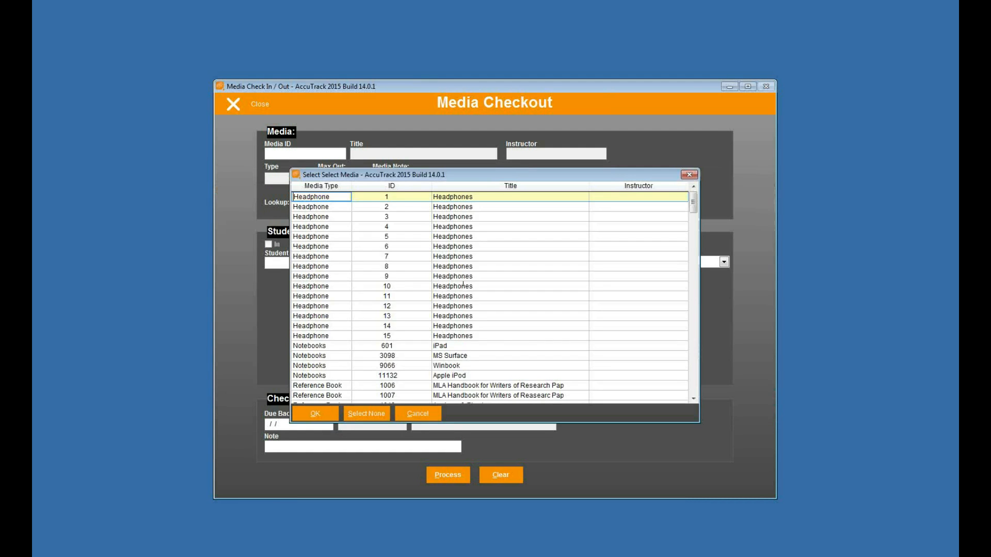
pyautogui.click(415, 415)
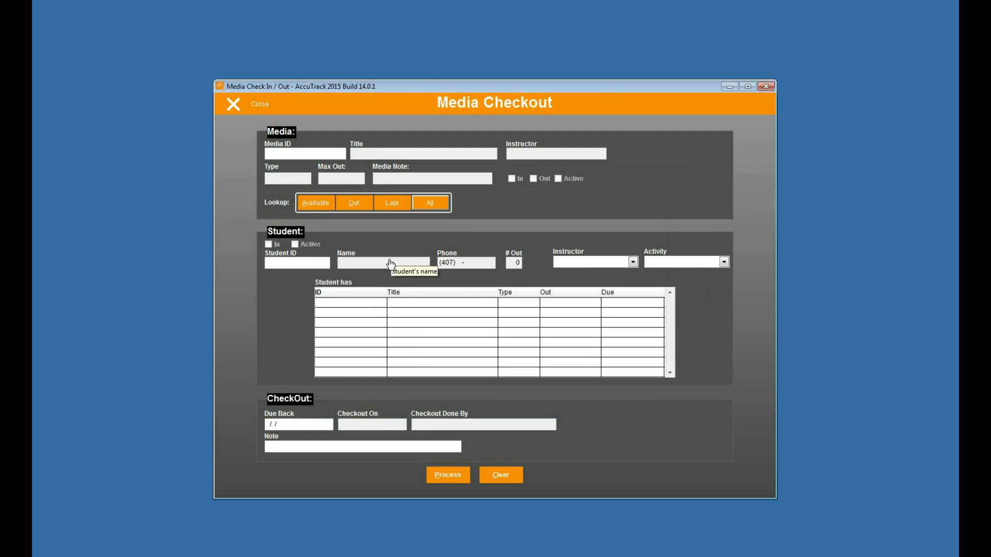
# Choose the MS Surface notebook (media ID 3098) from the available media and enter the borrowing student's ID.
pyautogui.click(313, 206)
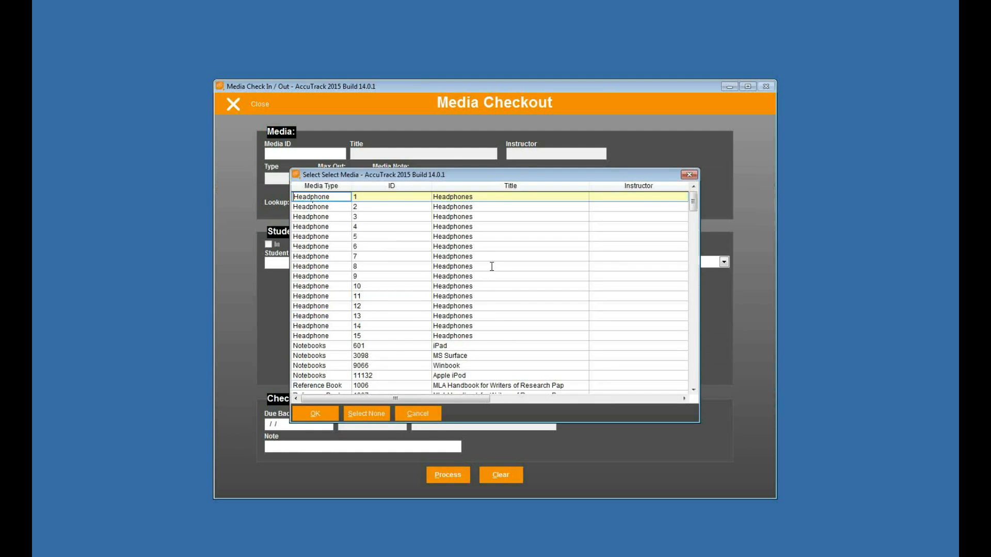
pyautogui.click(391, 353)
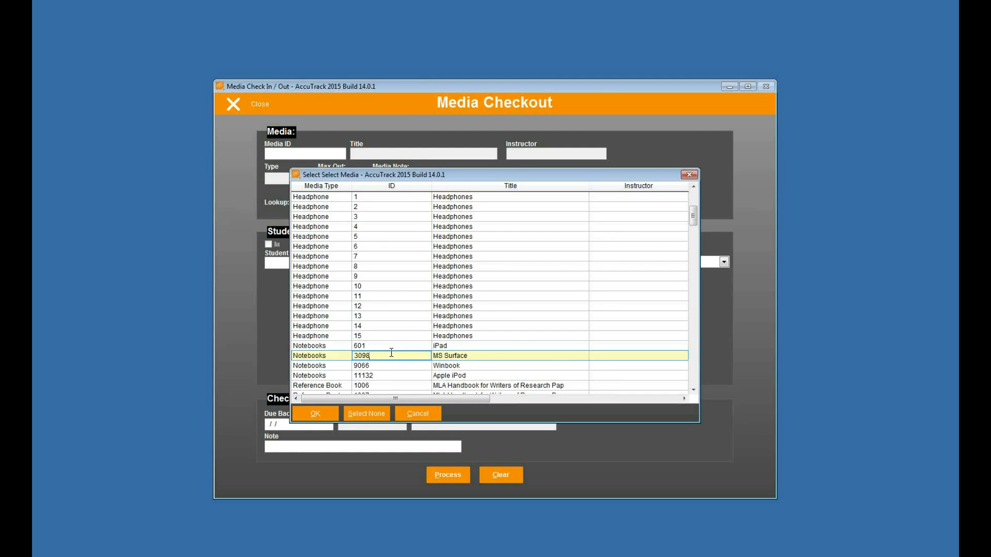
pyautogui.click(324, 415)
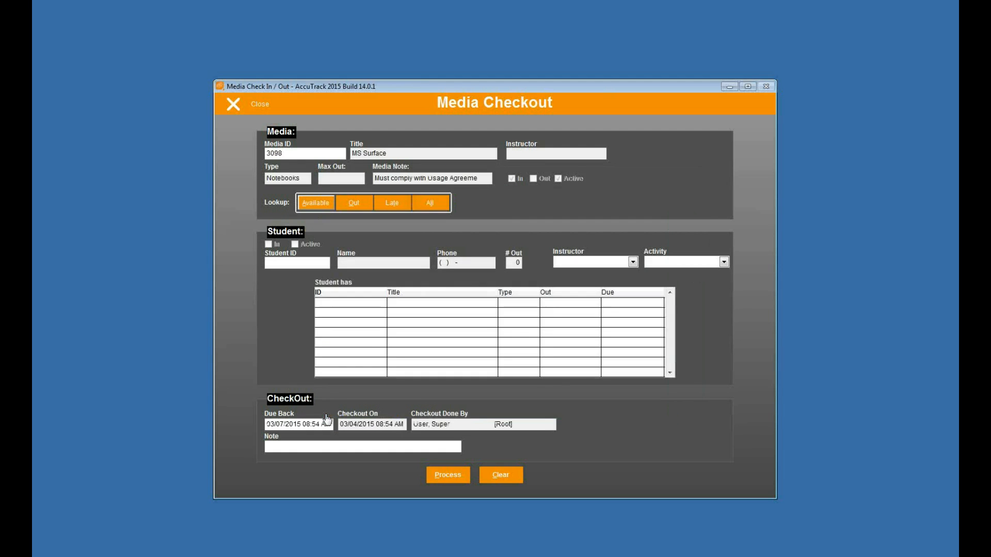
pyautogui.click(315, 264)
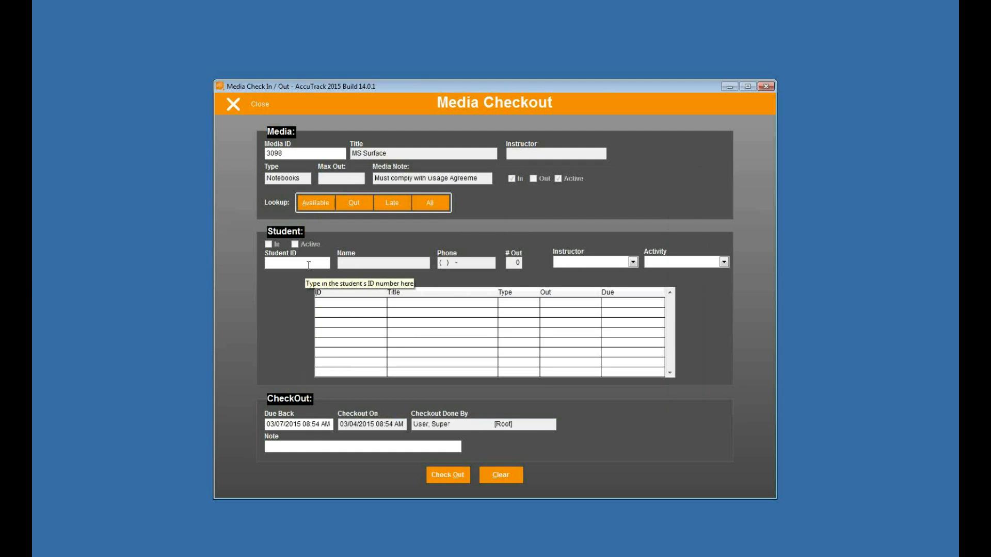
pyautogui.write('66')
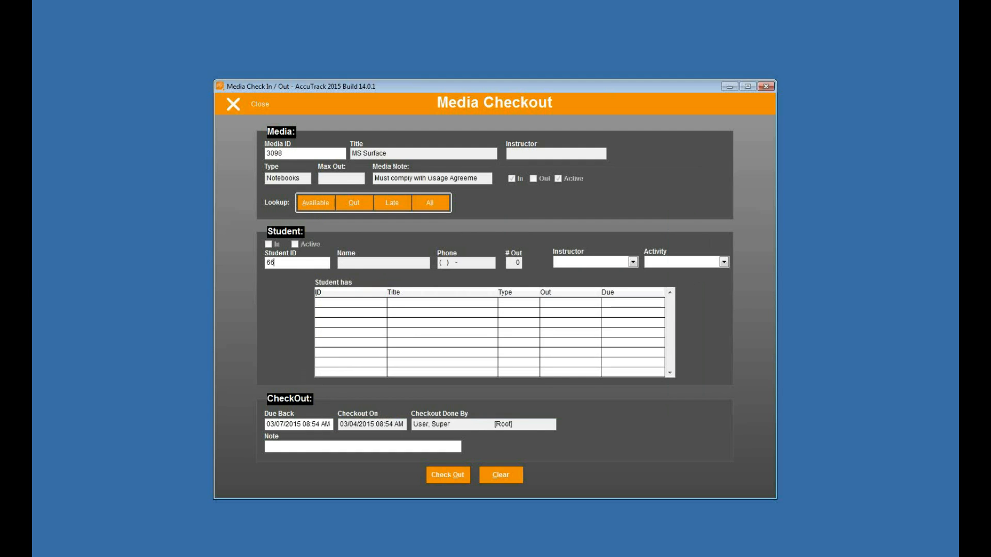
pyautogui.write('66666666')
pyautogui.press('Tab')
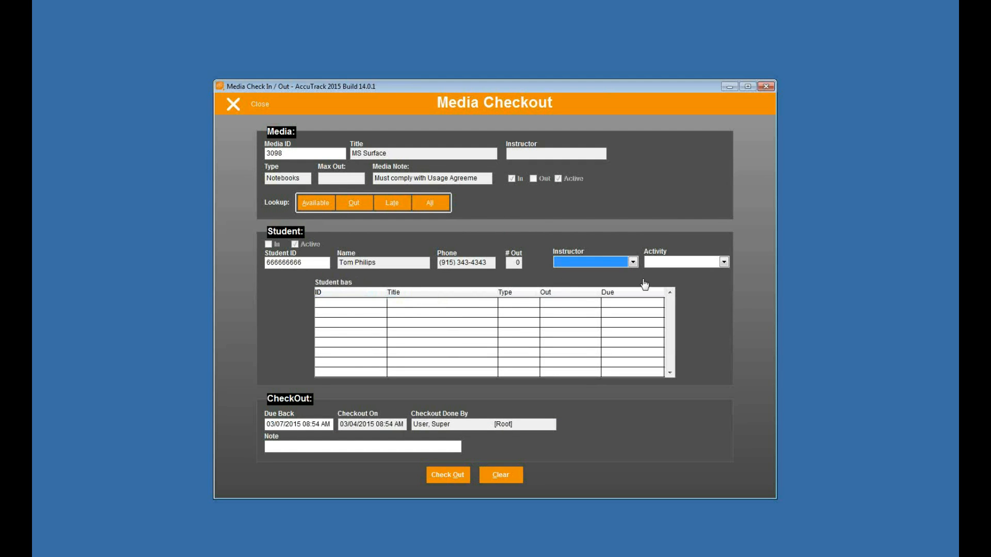
# Check out the MS Surface with instructor, activity and note left blank, and decline printing a slip.
pyautogui.click(595, 267)
pyautogui.click(594, 268)
pyautogui.click(672, 265)
pyautogui.click(672, 266)
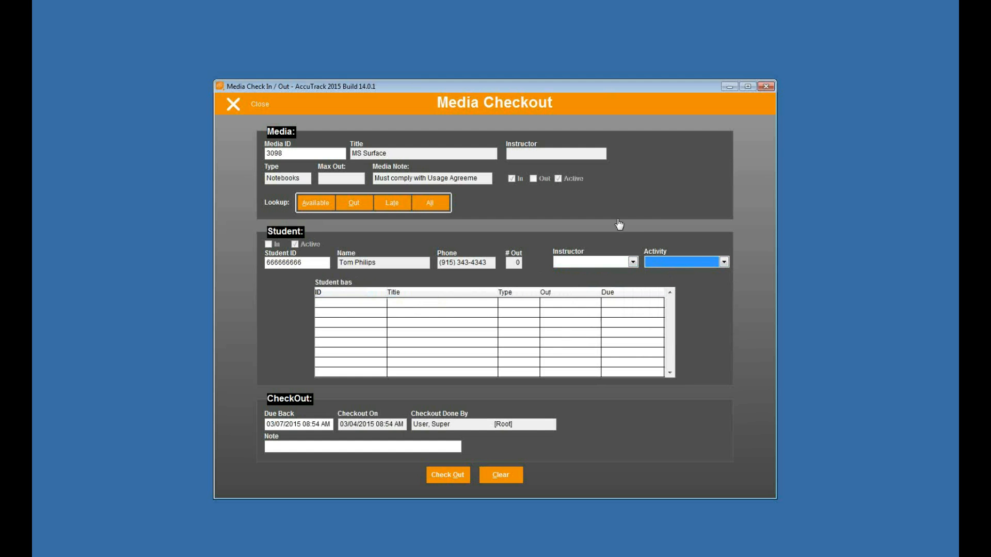
pyautogui.click(384, 446)
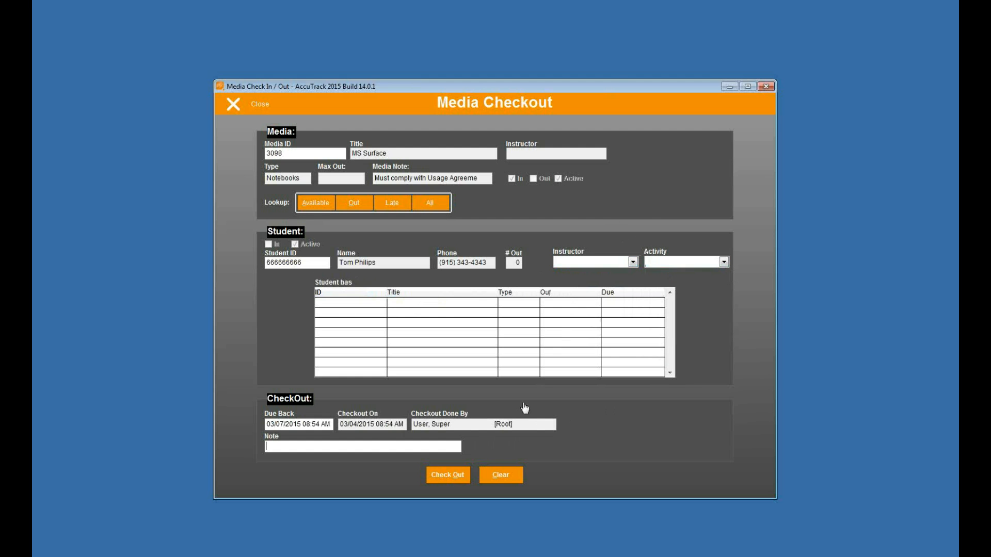
pyautogui.click(449, 480)
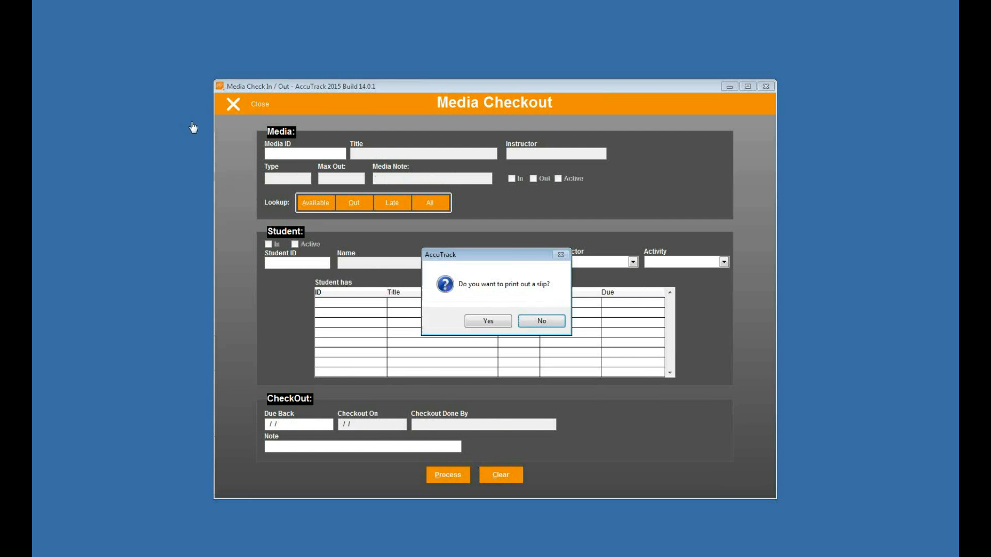
pyautogui.click(541, 322)
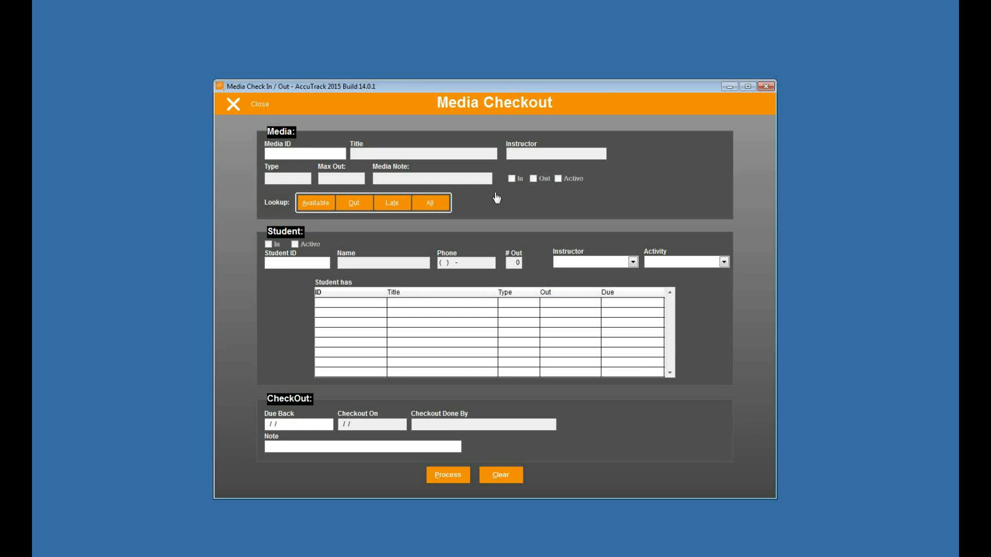
# Choose the Winbook notebook (media ID 9066) from the available media for another checkout.
pyautogui.click(317, 153)
pyautogui.click(320, 207)
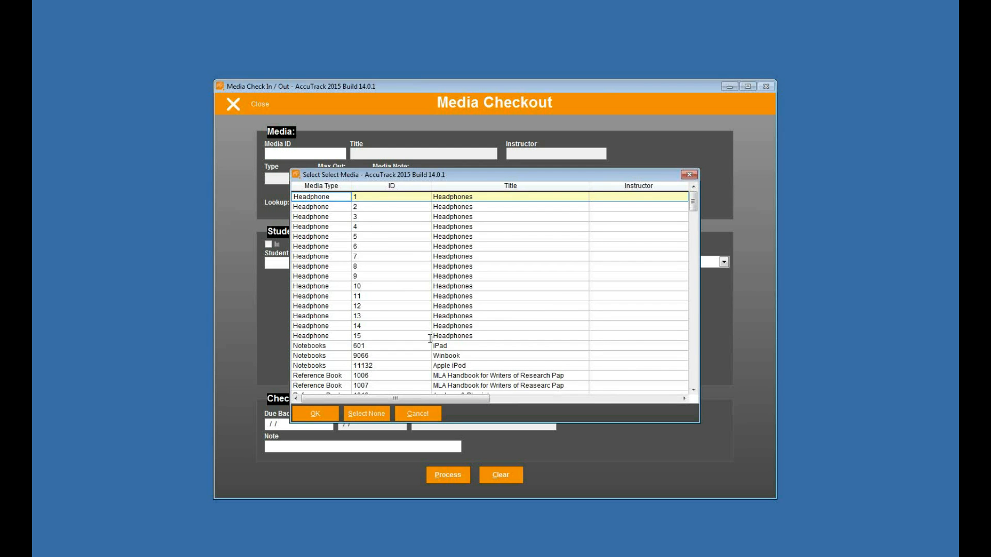
pyautogui.scroll(-3, 430, 338)
pyautogui.click(334, 268)
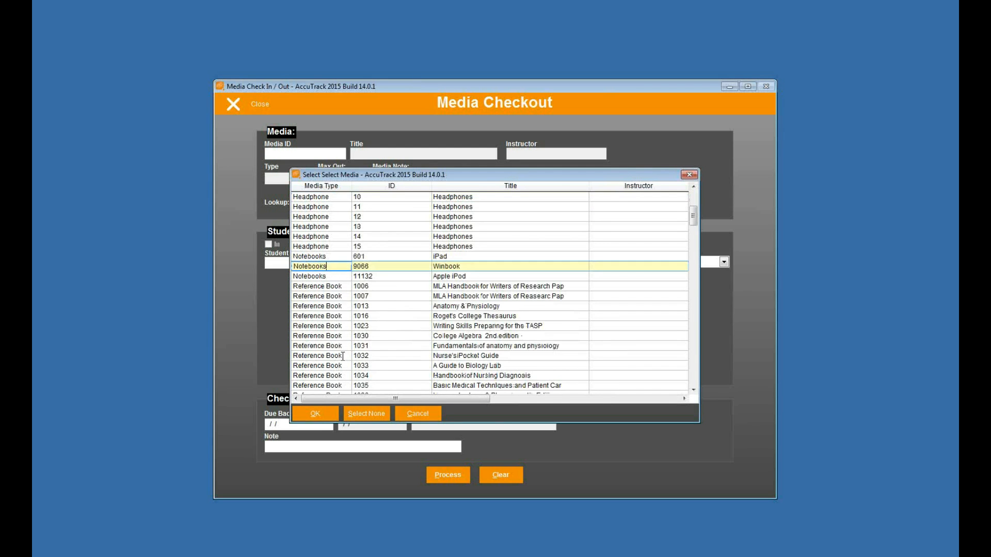
pyautogui.click(317, 415)
# Enter the second student's ID, check out the Winbook and decline printing a slip.
pyautogui.click(324, 262)
pyautogui.write('333333333')
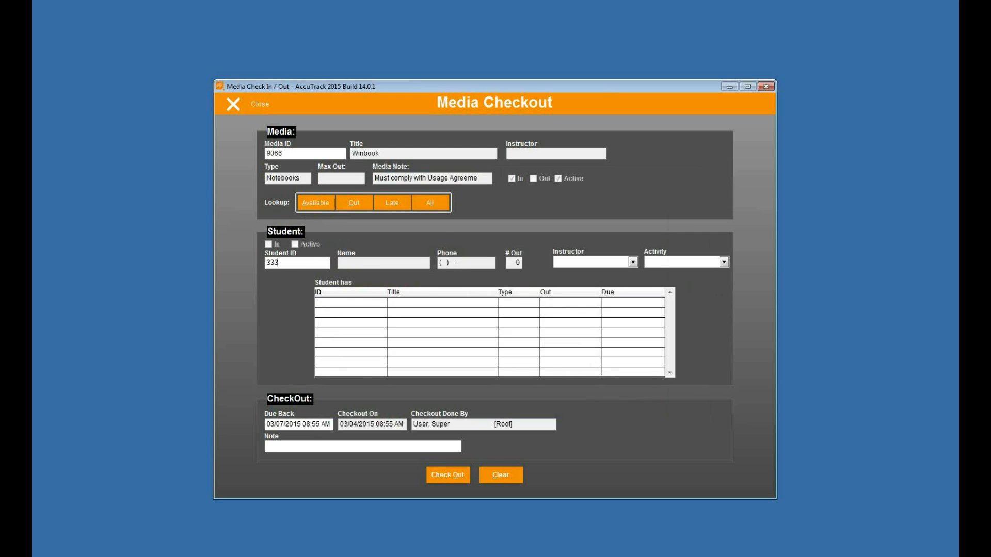
pyautogui.press('Tab')
pyautogui.click(431, 475)
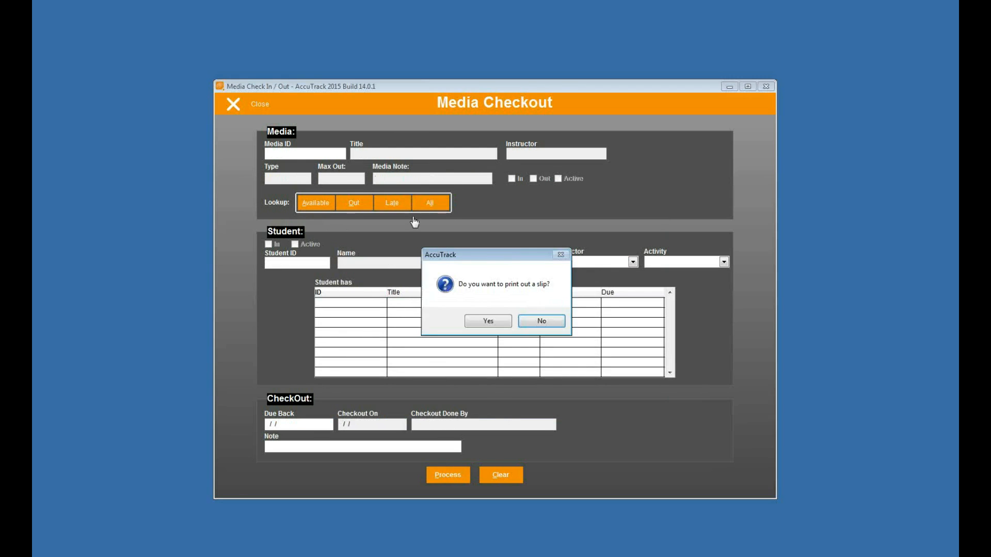
pyautogui.click(537, 324)
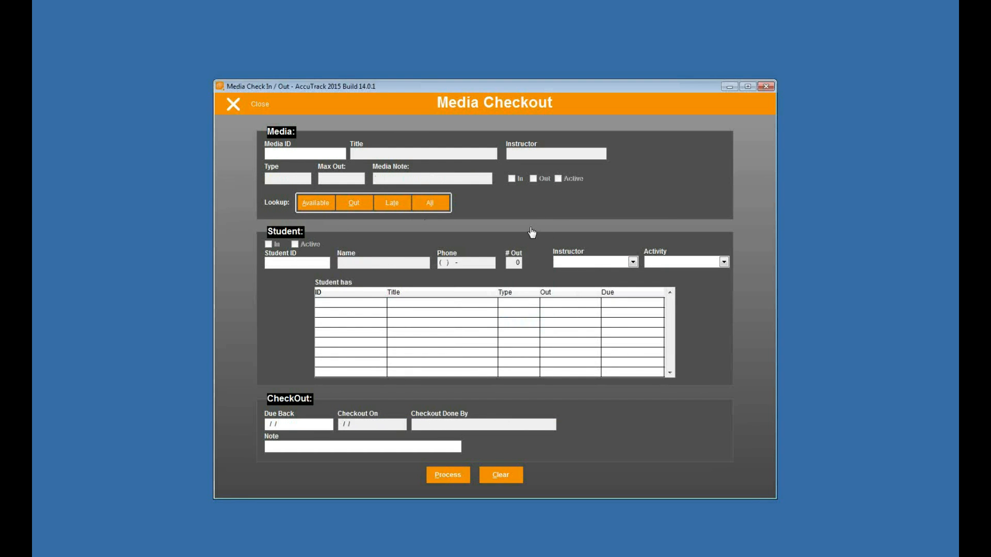
# Close Media Checkout and return the MS Surface through Express Media Checkout using its media ID.
pyautogui.click(244, 111)
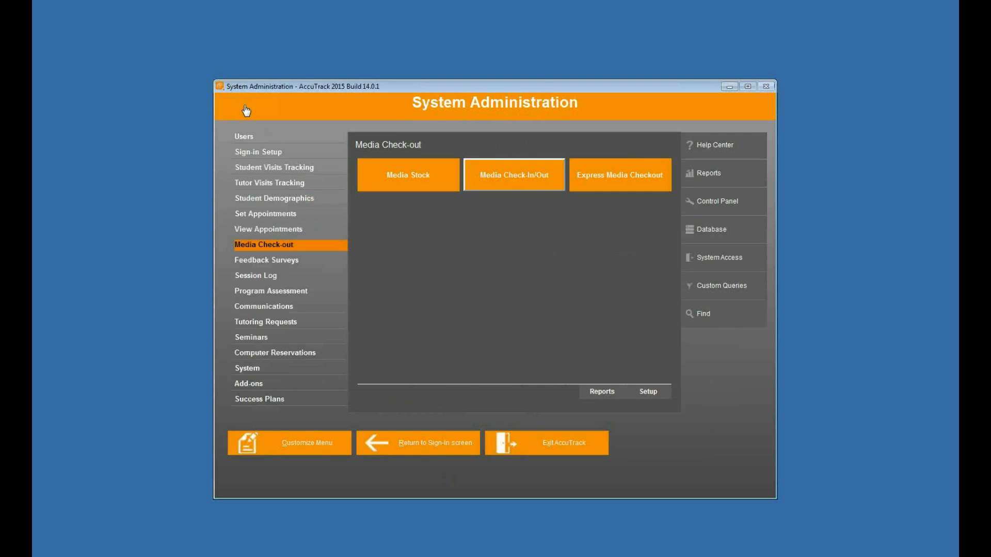
pyautogui.click(605, 182)
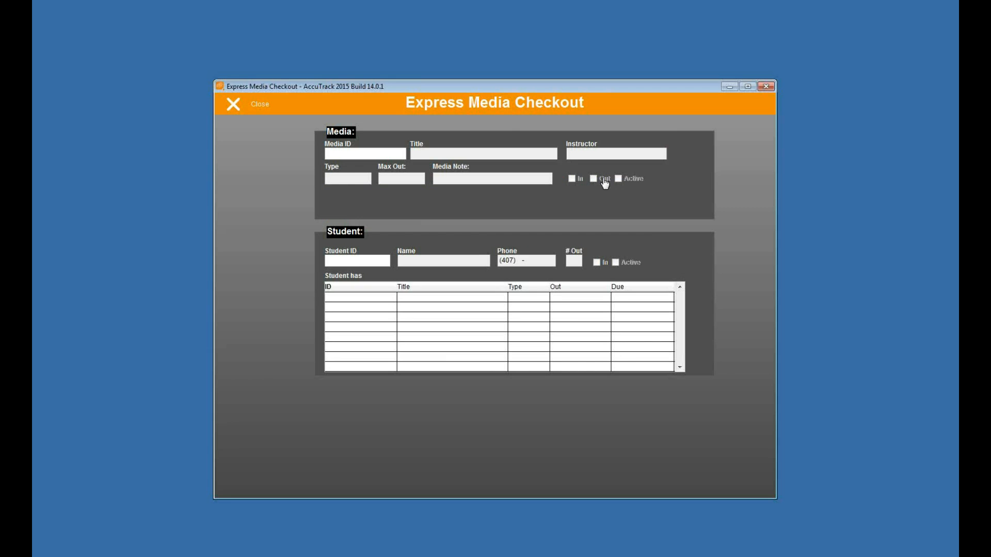
pyautogui.press('Return')
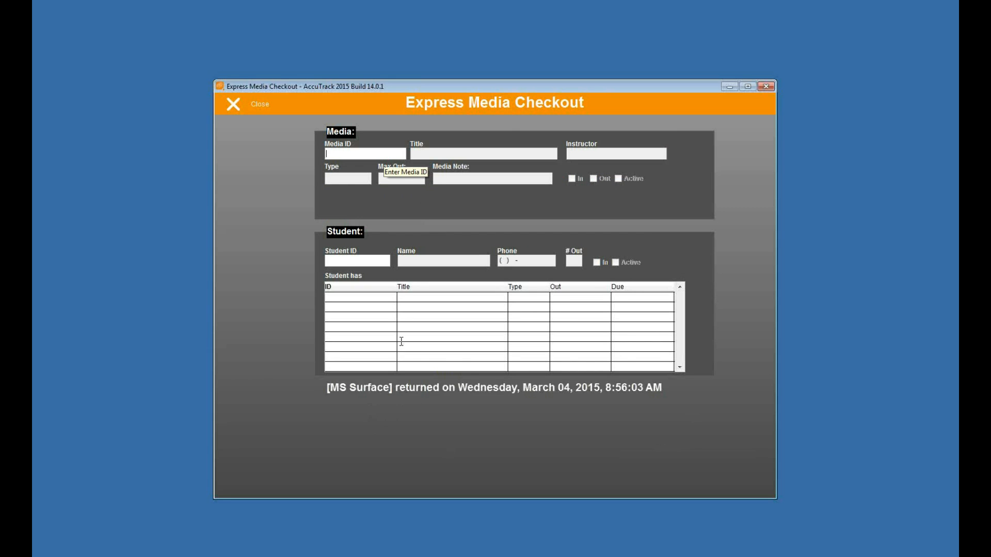
# Check out the MS Surface (media ID 3098) through Express Media Checkout by entering the student's ID.
pyautogui.click(382, 154)
pyautogui.write('3098')
pyautogui.press('Return')
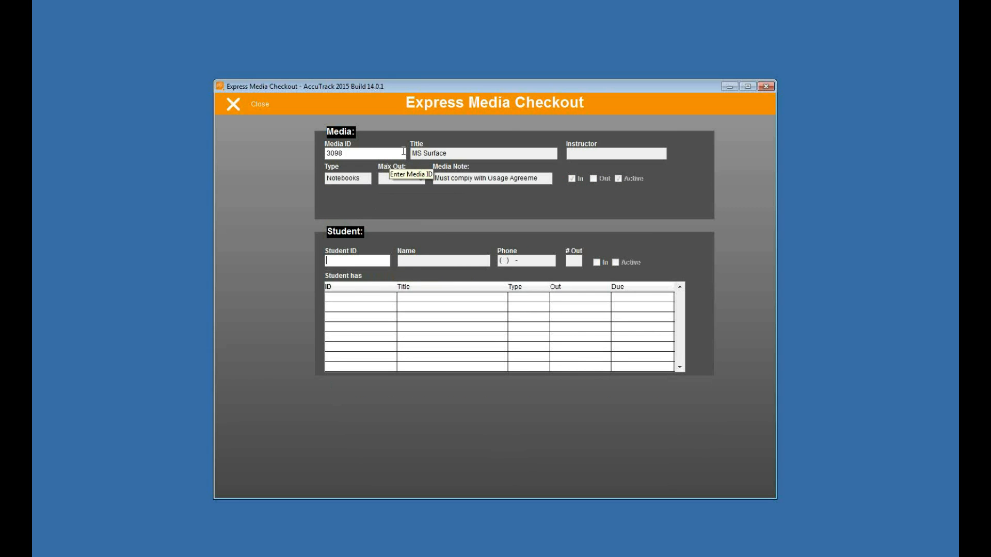
pyautogui.write('999999999')
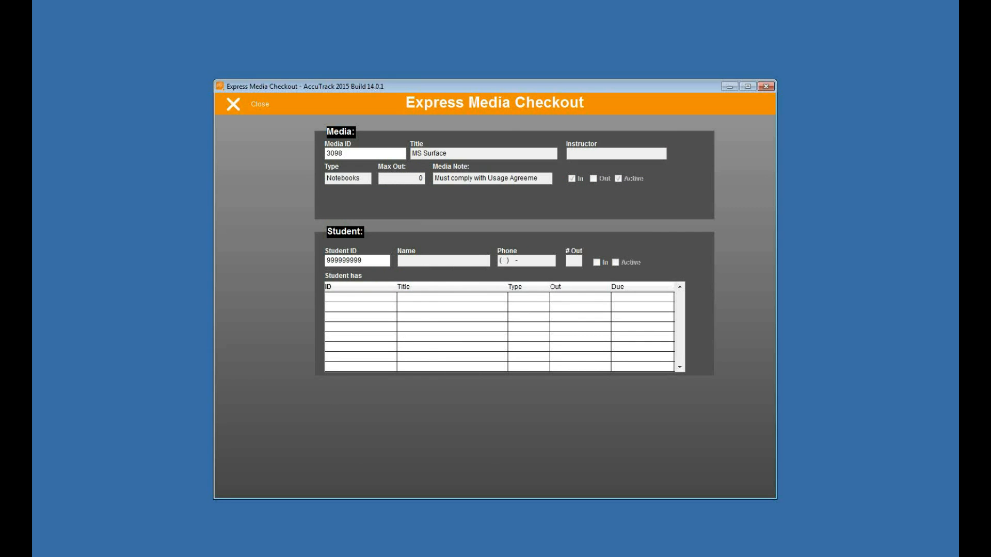
pyautogui.press('Return')
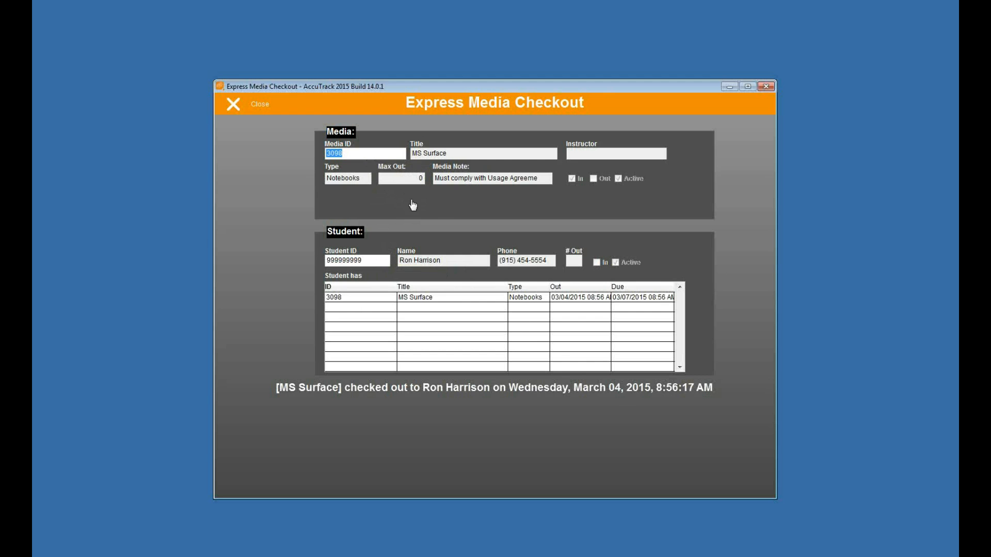
# Close Express Media Checkout, open the Media Check-out reports, and view the options for Late Media, Media Checkouts and Media List.
pyautogui.click(256, 106)
pyautogui.click(602, 391)
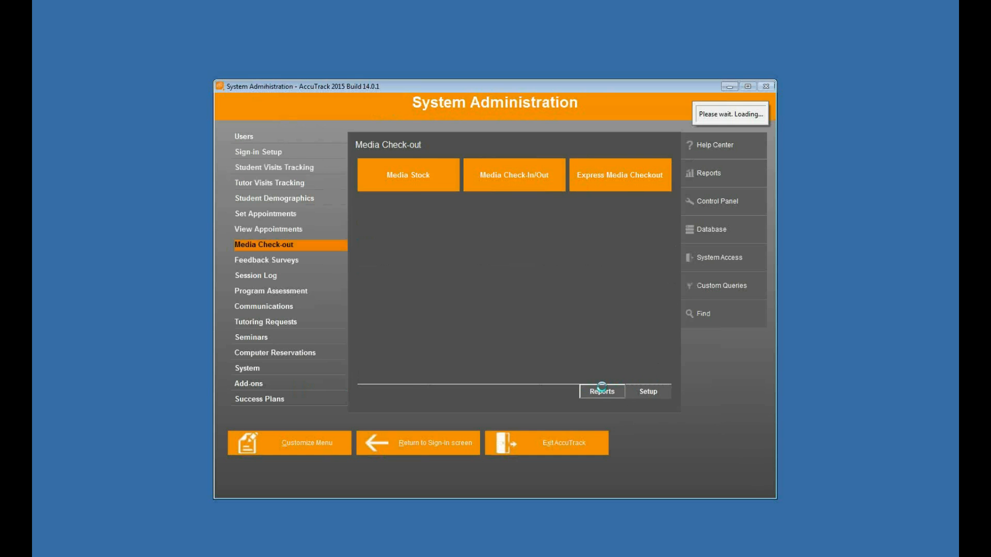
pyautogui.click(283, 148)
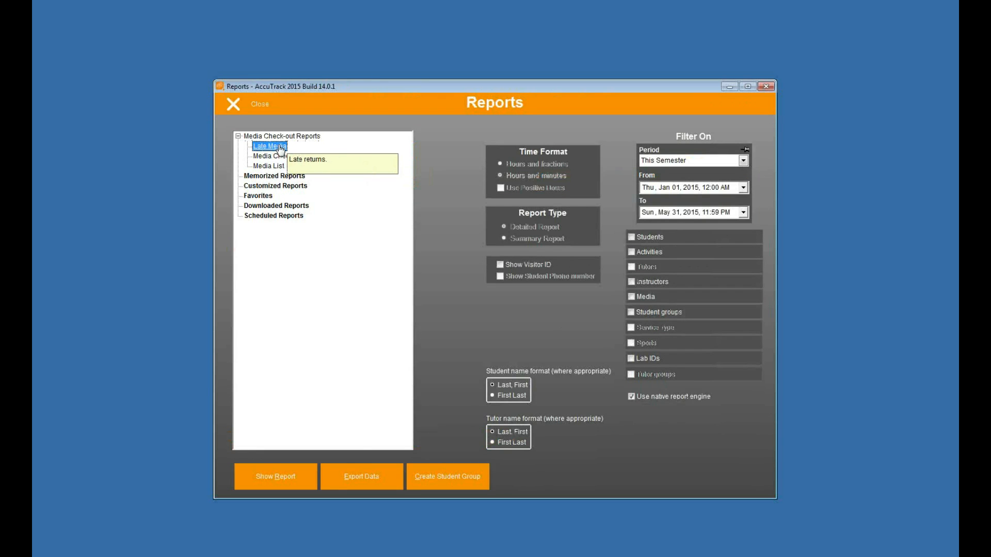
pyautogui.click(287, 156)
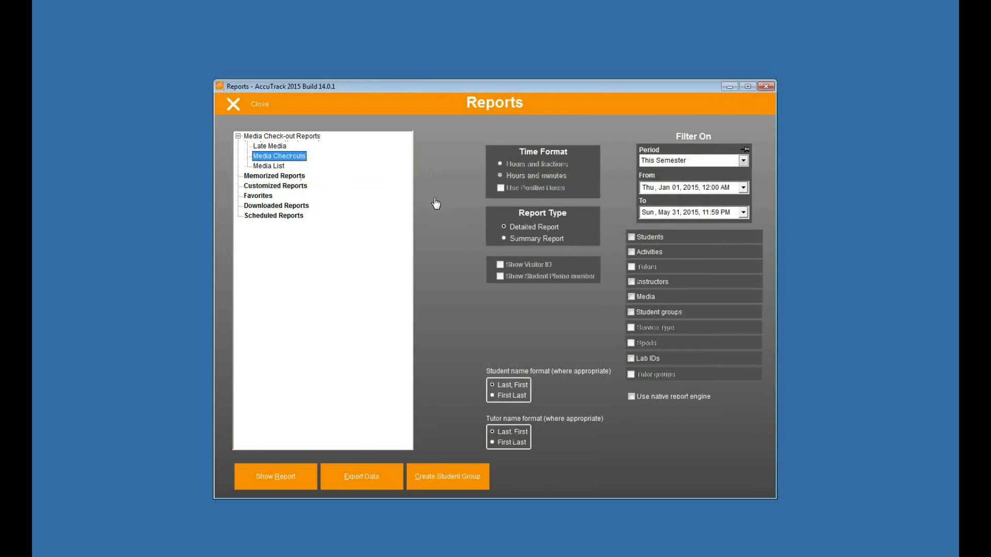
pyautogui.click(269, 166)
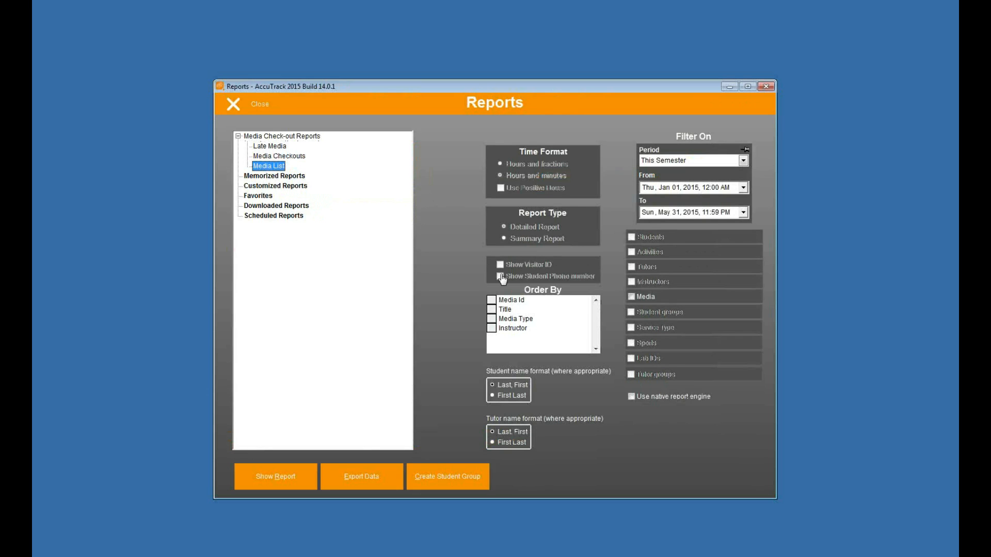